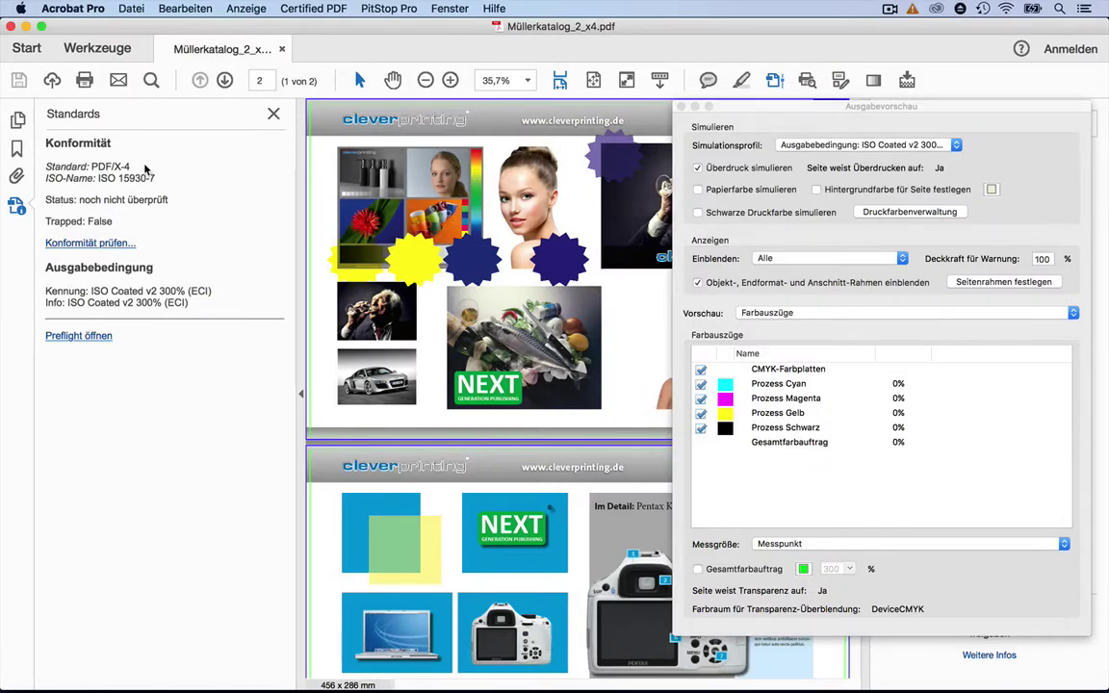
Close the Standards panel so the catalogue page fills more of the view.
left_click(273, 114)
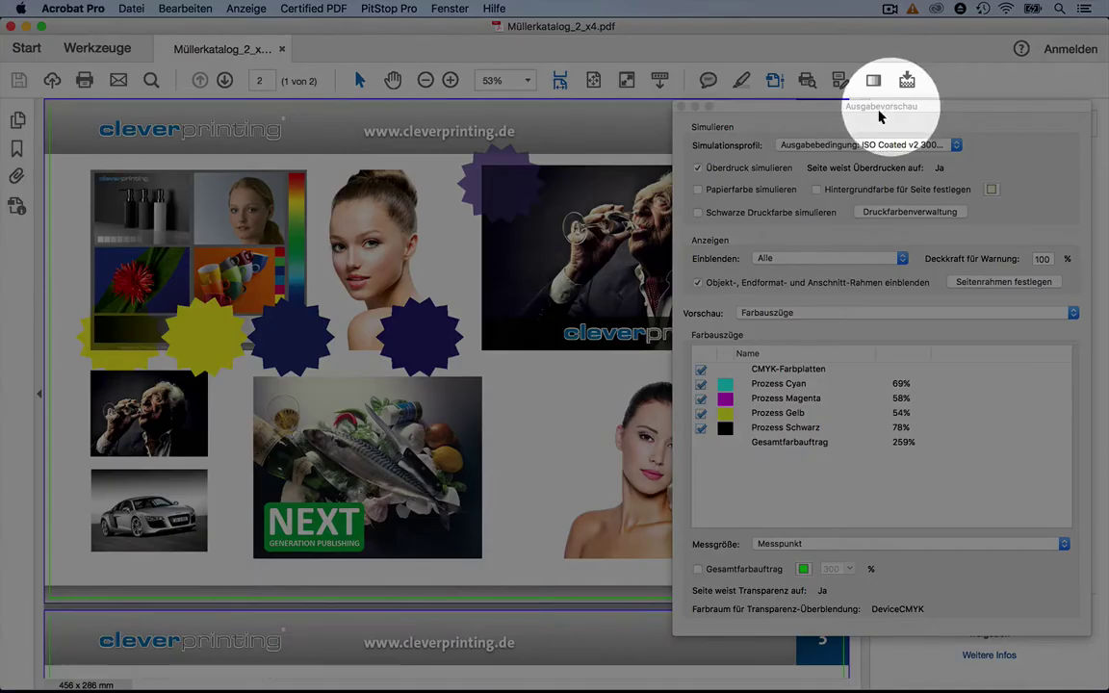
Bring the Ausgabevorschau panel into focus over the catalogue page.
left_click(883, 123)
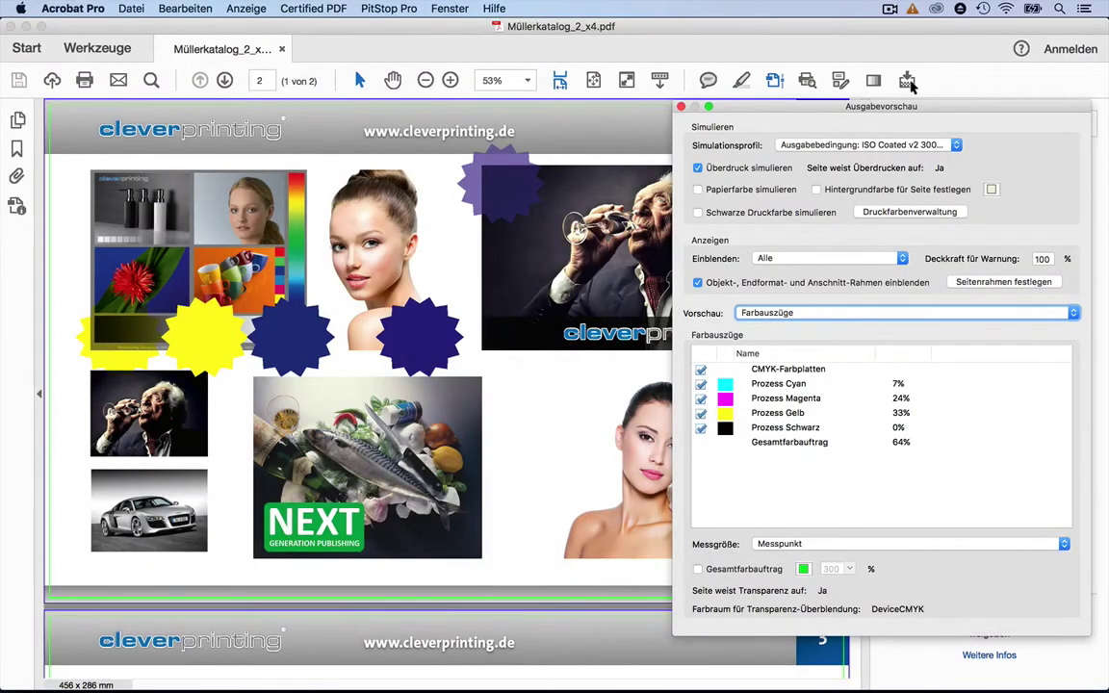
Open Reduzieren-Vorschau, set Hervorheben to Transparente Objekte, and check the [Hohe Auflösung] preset.
left_click(806, 77)
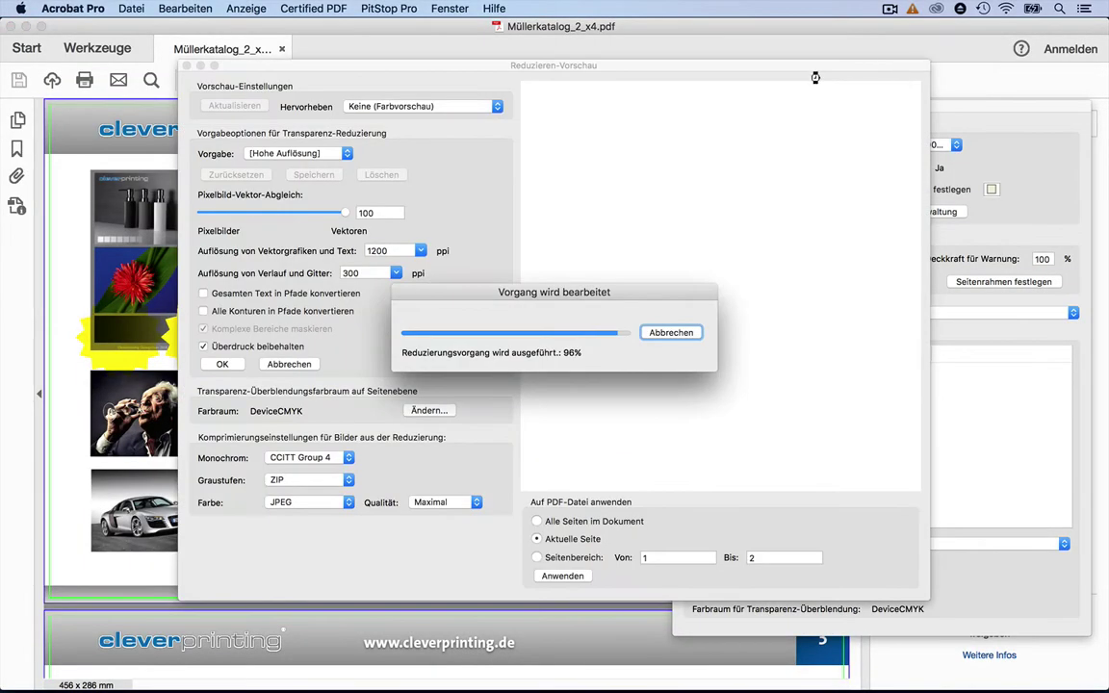
left_click_drag(734, 72, 727, 83)
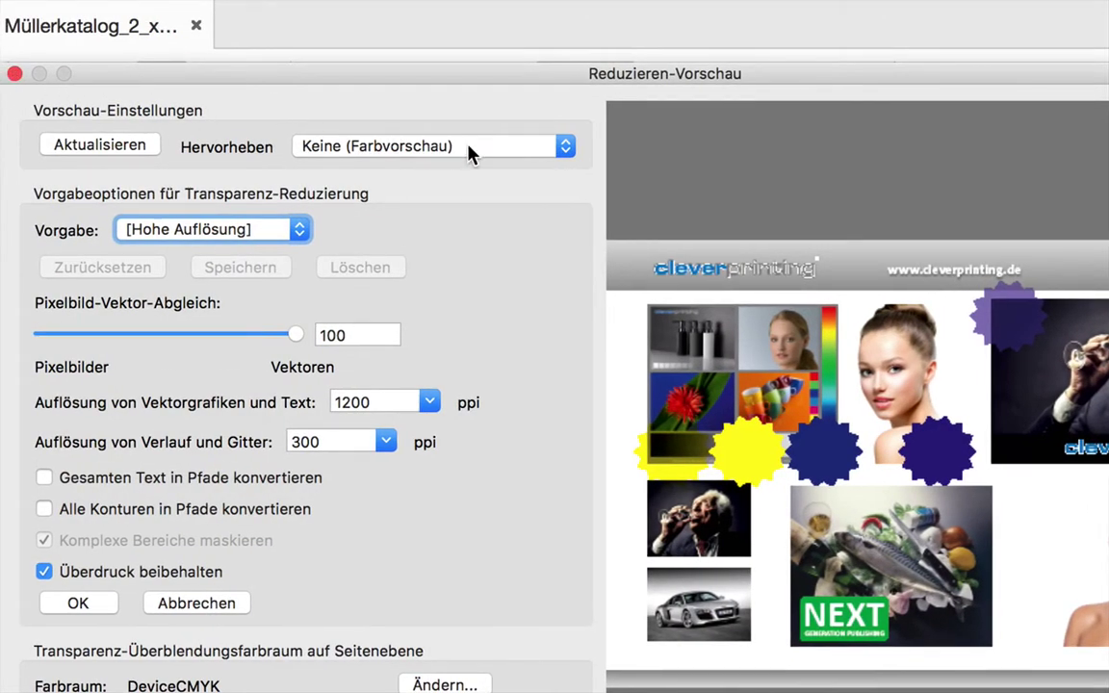
left_click(471, 155)
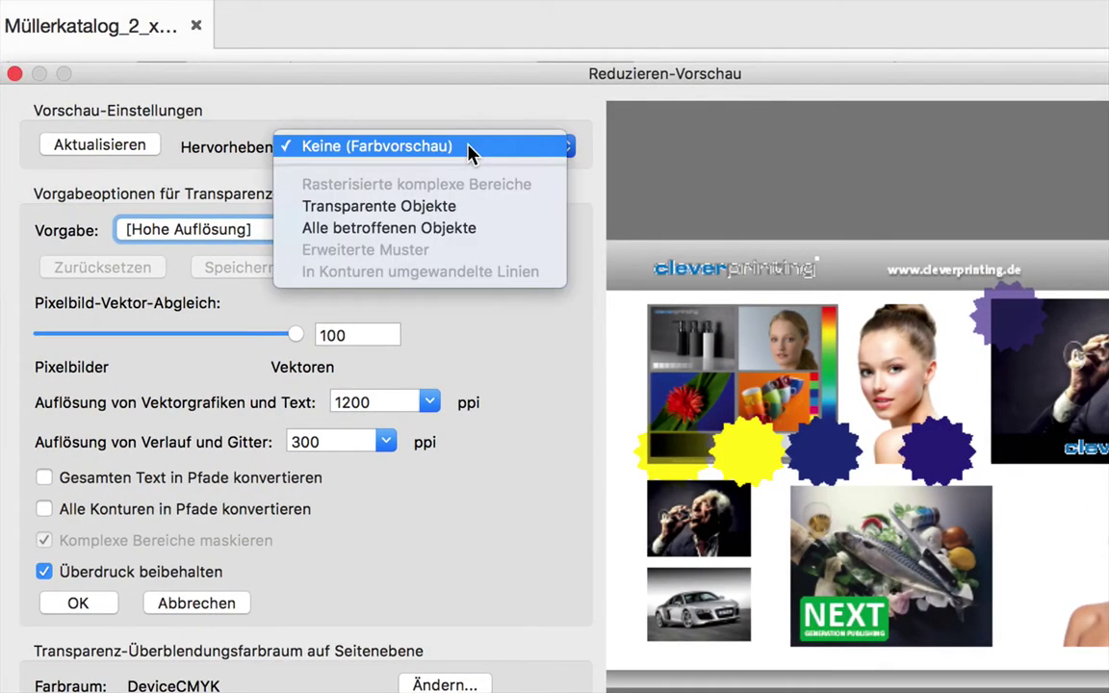
left_click(517, 208)
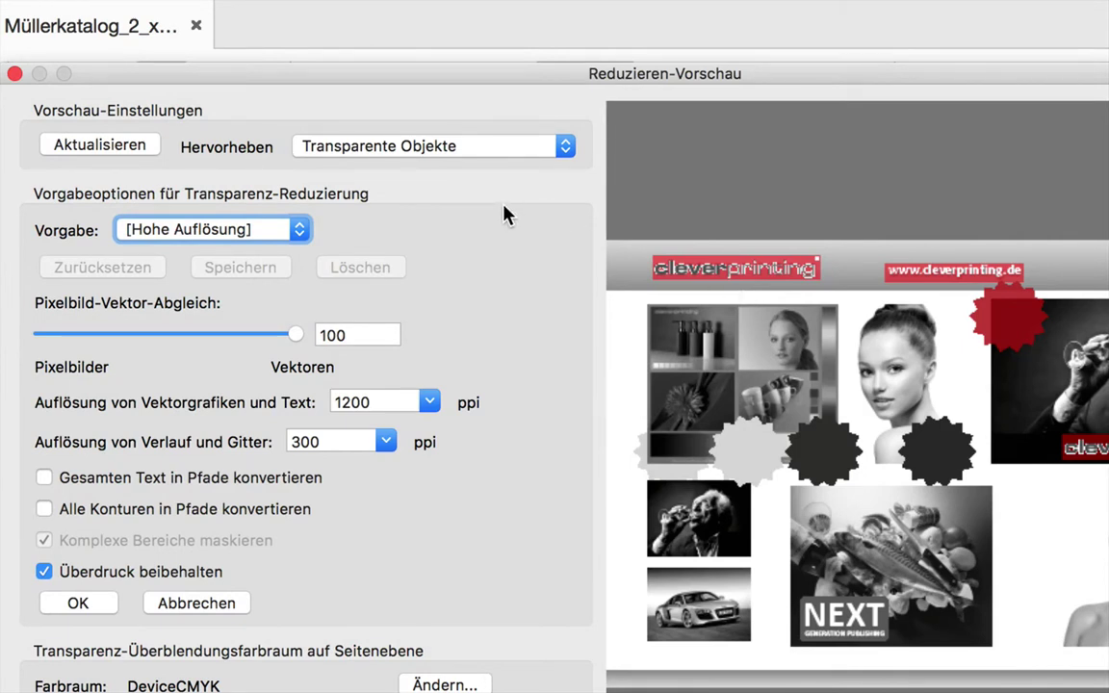
left_click(274, 236)
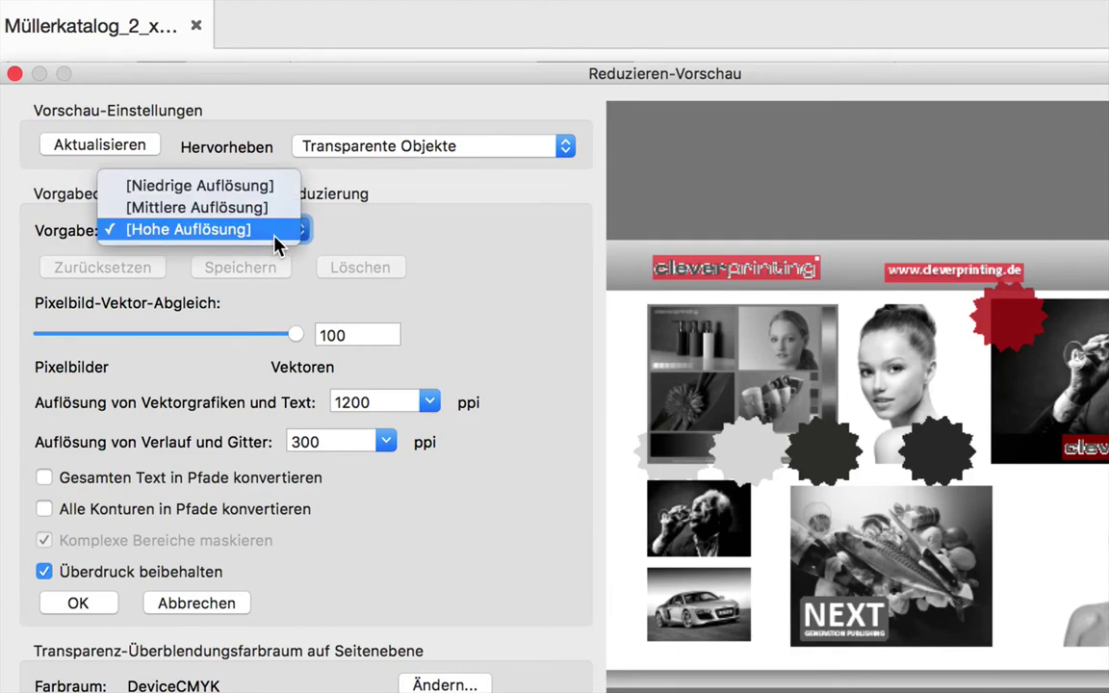
Keep [Hohe Auflösung], refresh the preview, leave Qualität at Maximal, and apply to Alle Seiten im Dokument.
left_click(275, 238)
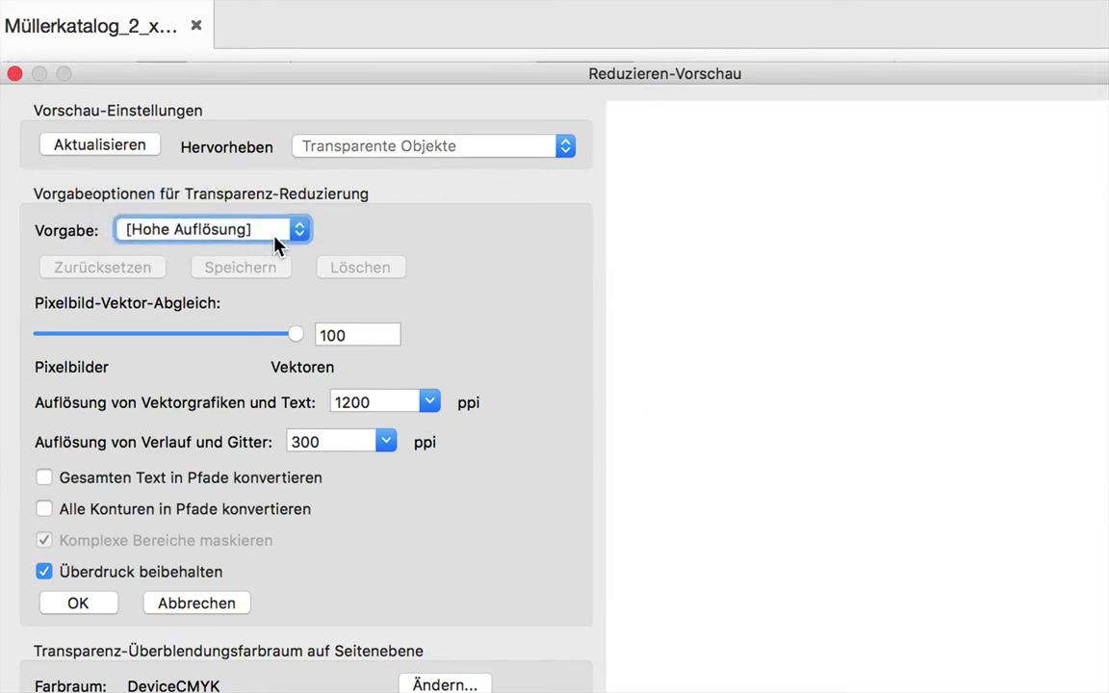
left_click(73, 149)
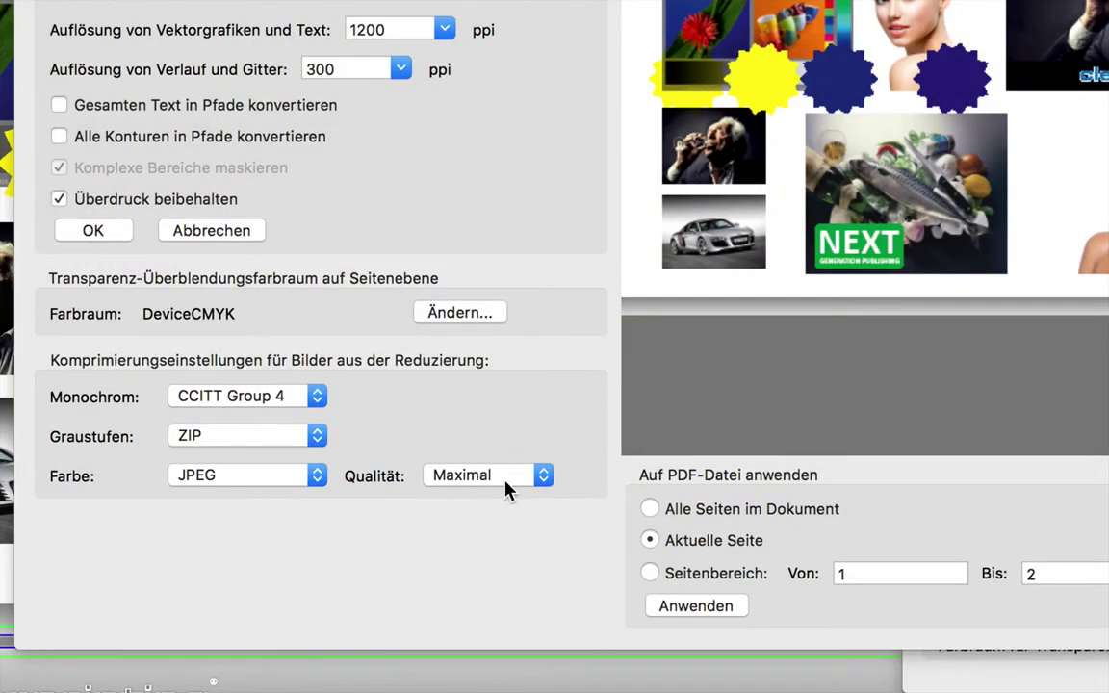
left_click(507, 486)
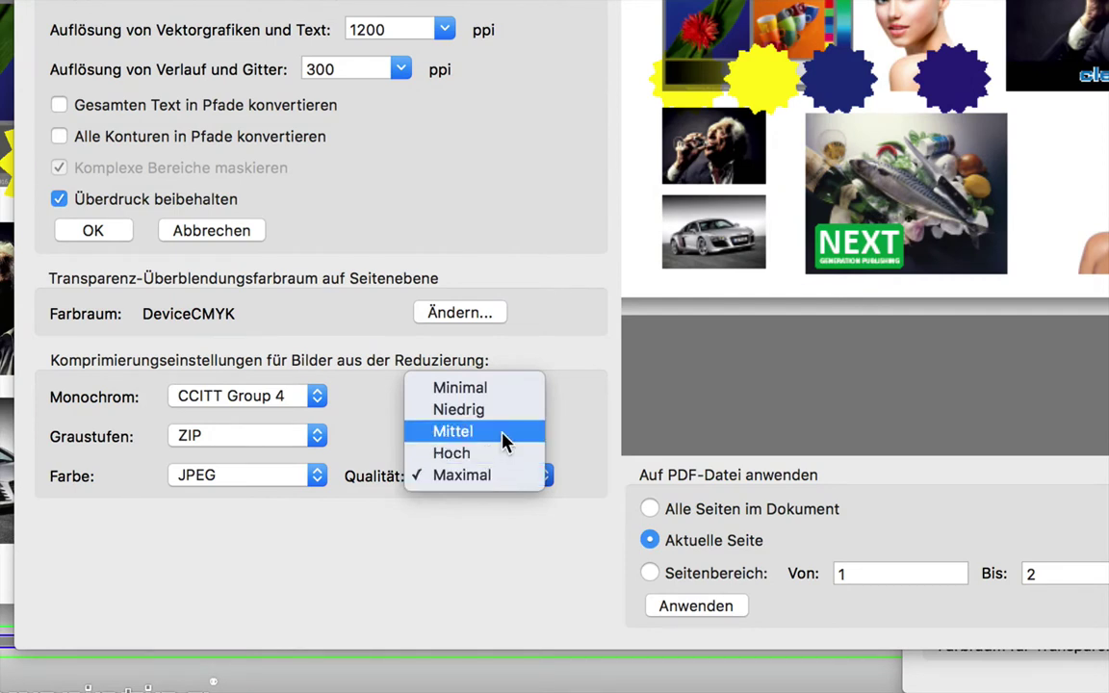
left_click(507, 483)
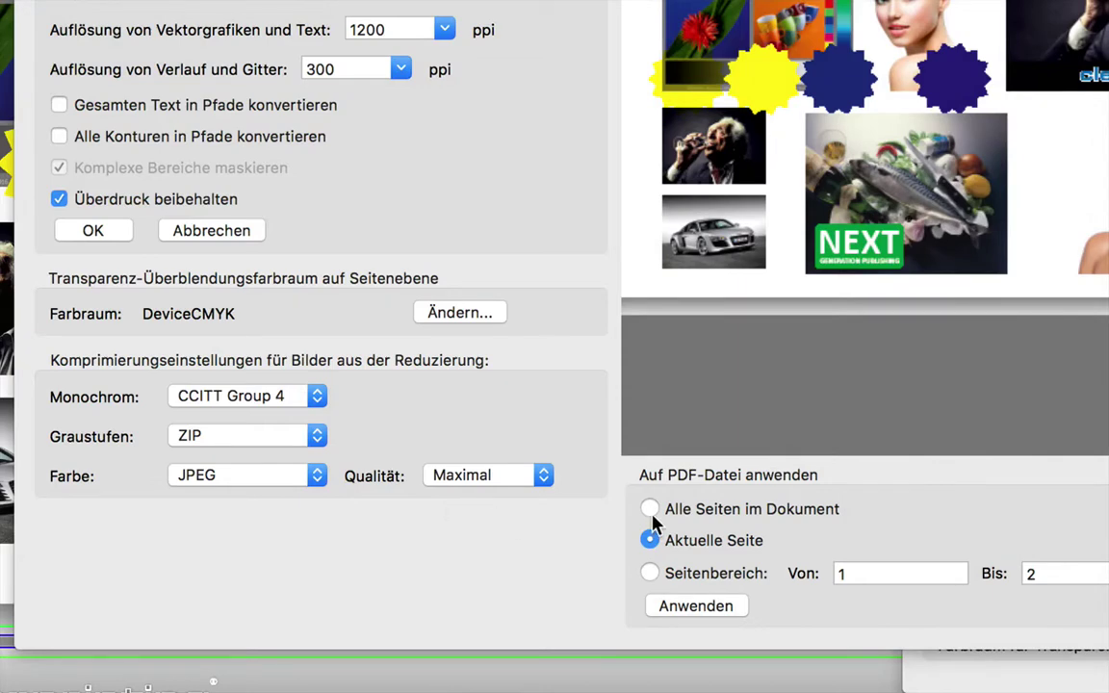
left_click(649, 510)
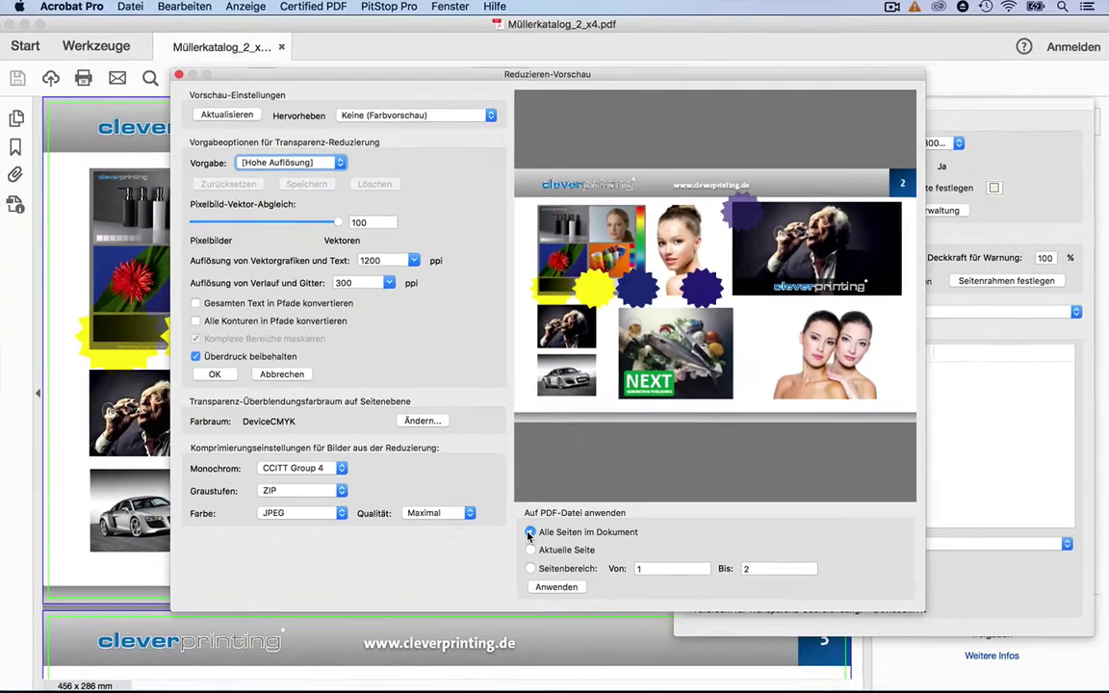
Apply flattening to all pages, confirm with Ja, refresh the preview, and close Reduzieren-Vorschau.
left_click(553, 587)
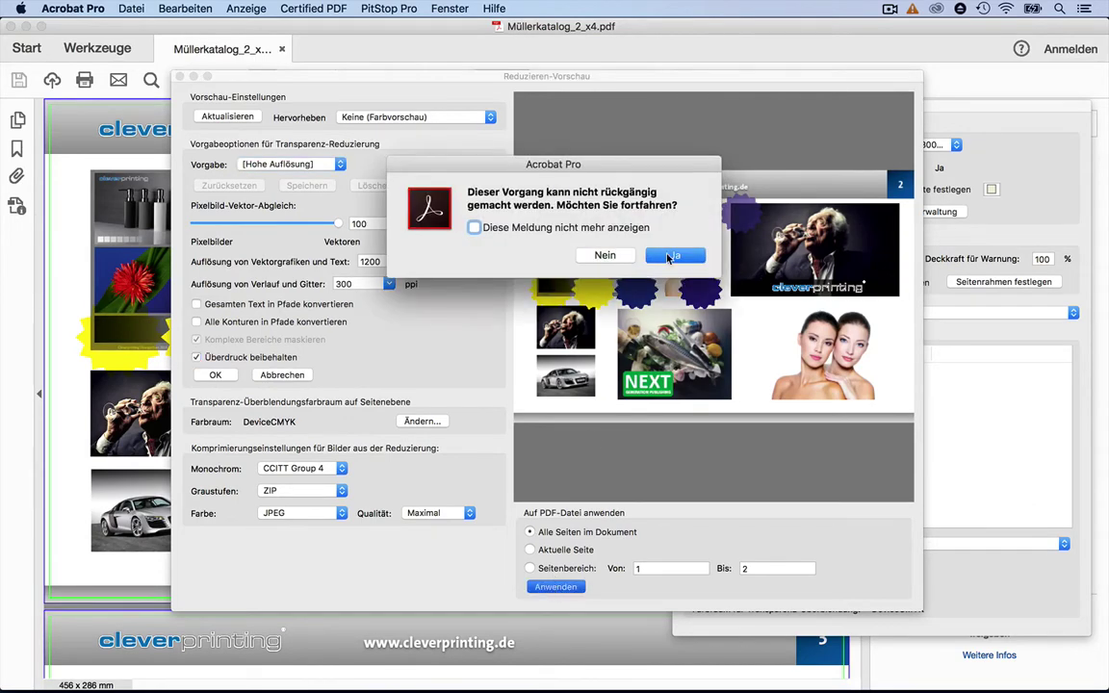
left_click(668, 257)
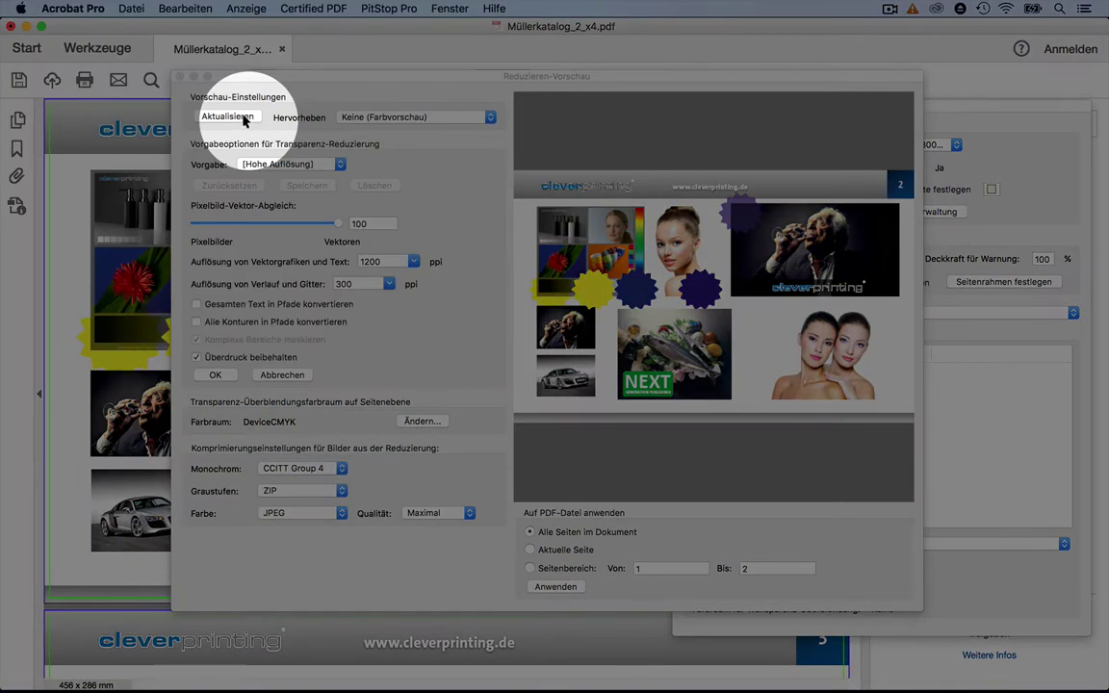
left_click(248, 122)
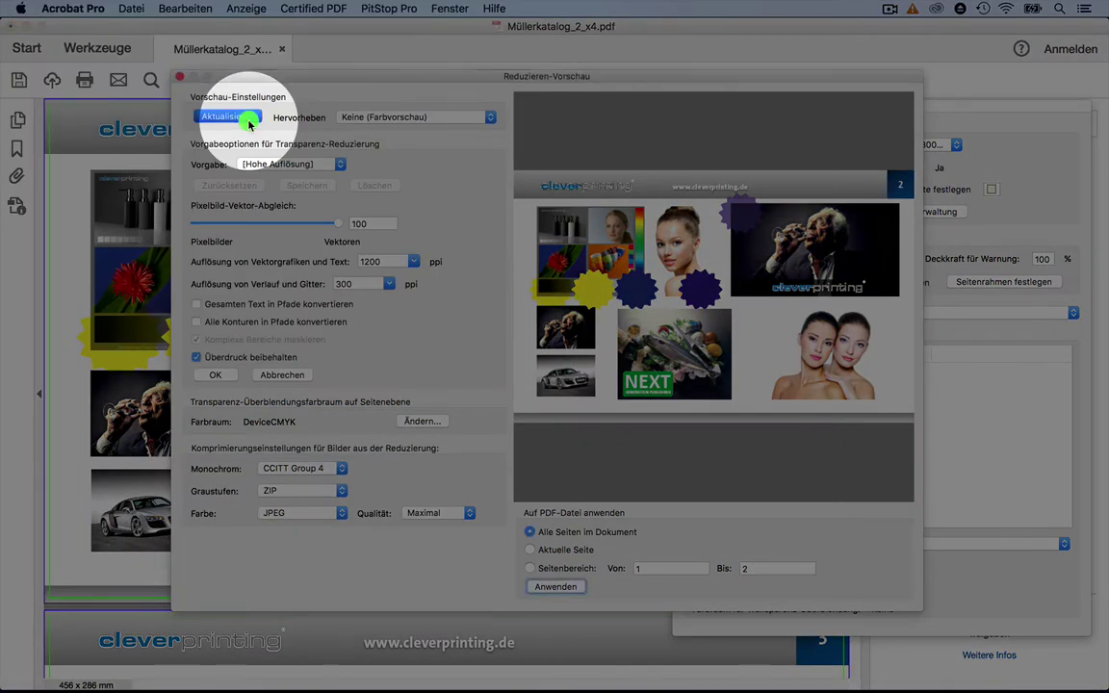
left_click(357, 117)
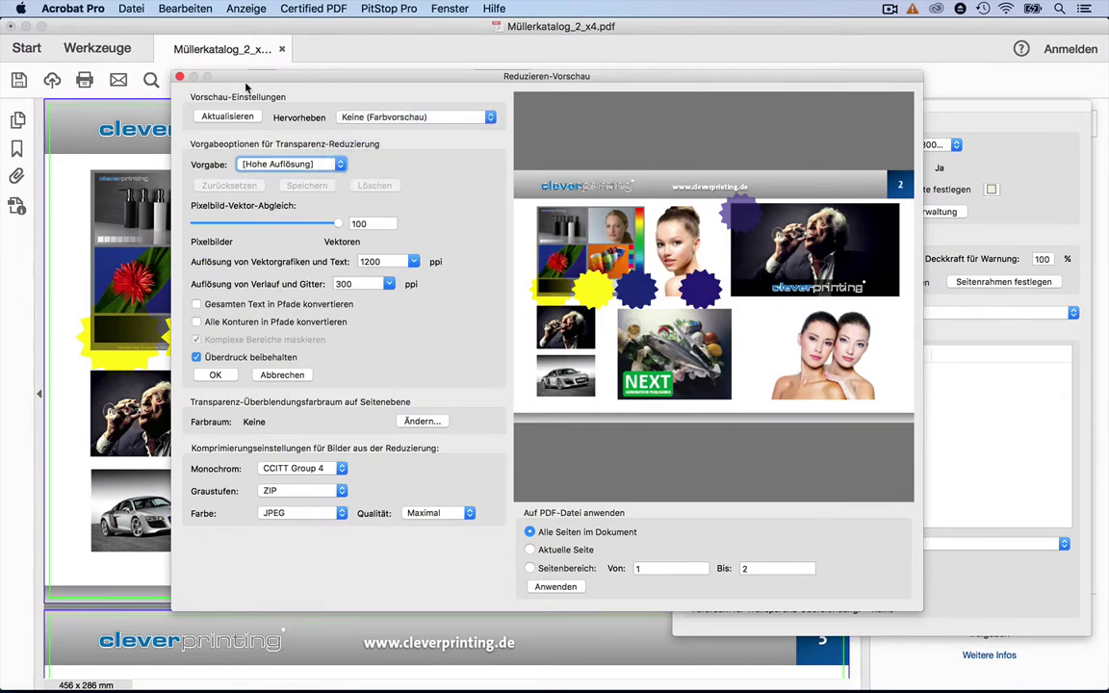
left_click(179, 77)
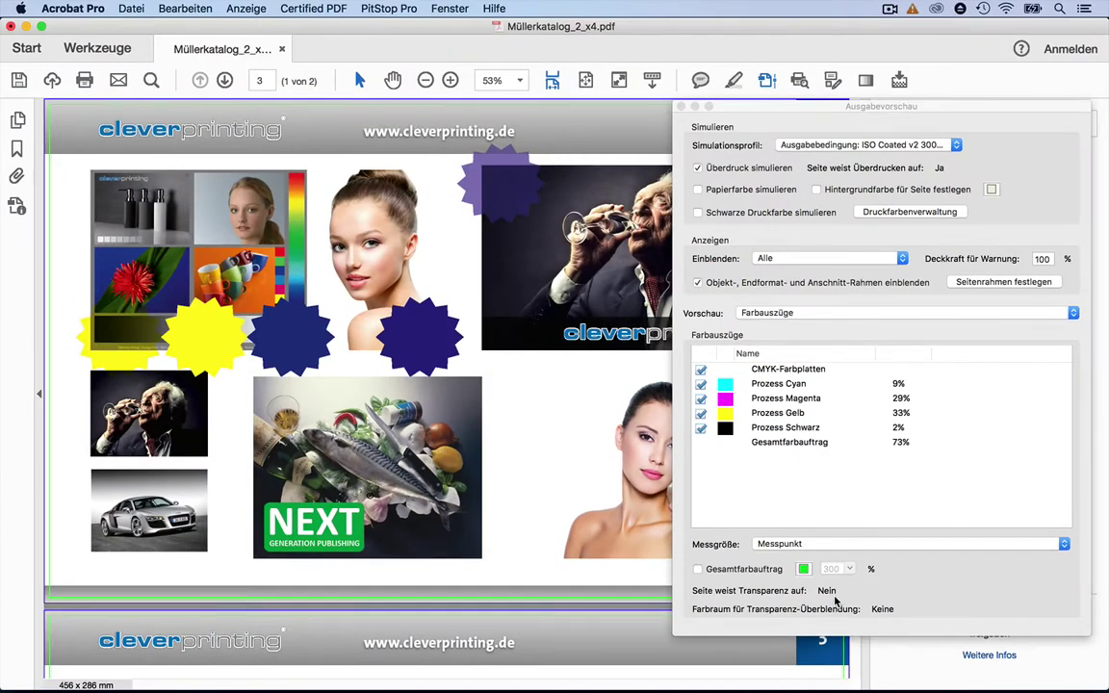
left_click(847, 598)
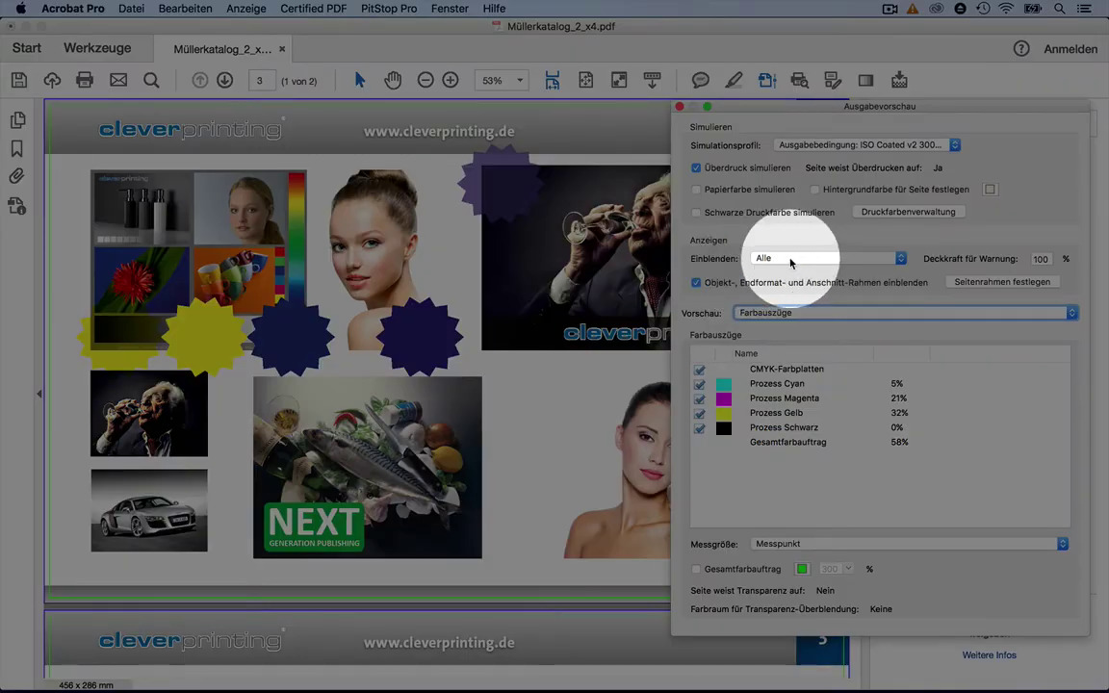
left_click(790, 259)
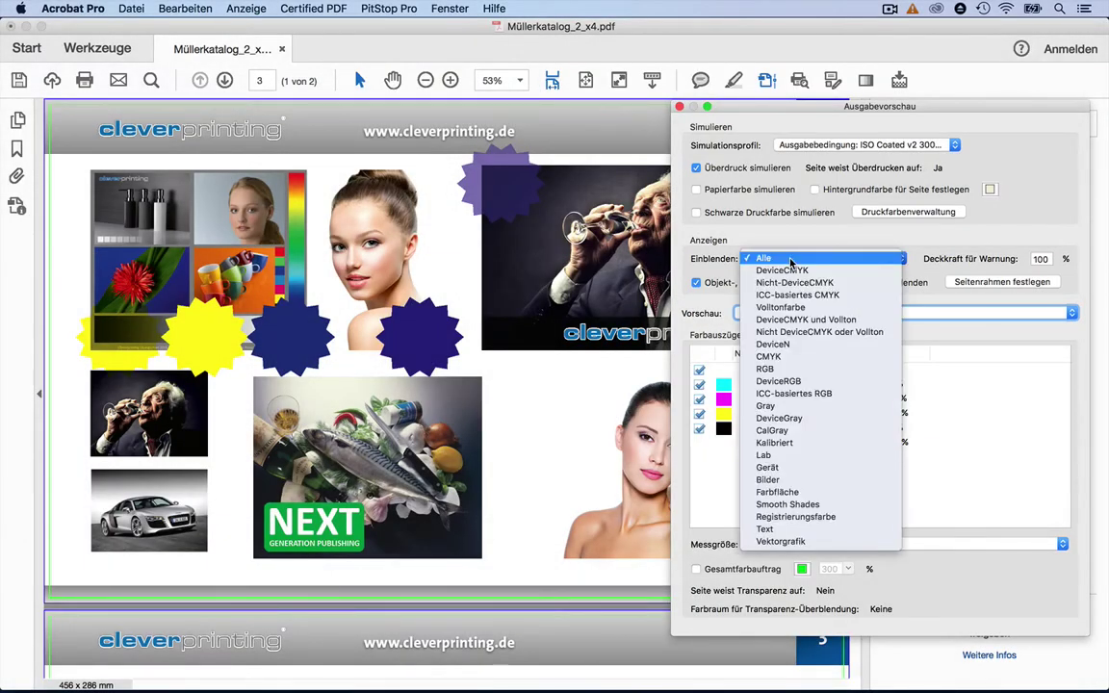
left_click(797, 282)
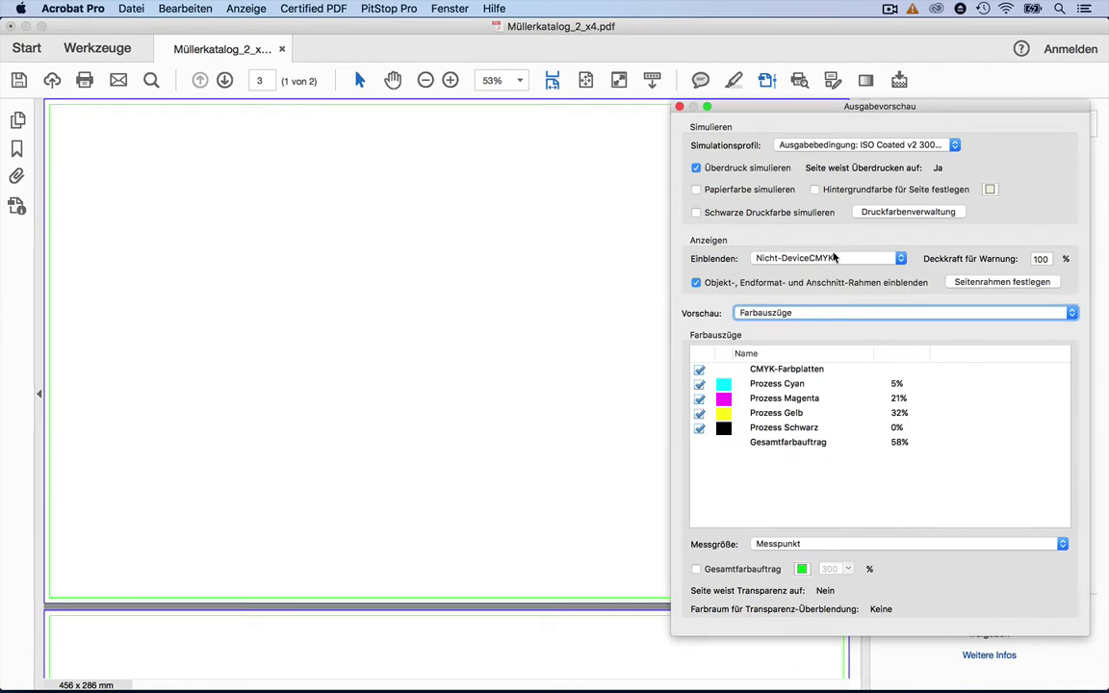
left_click(835, 260)
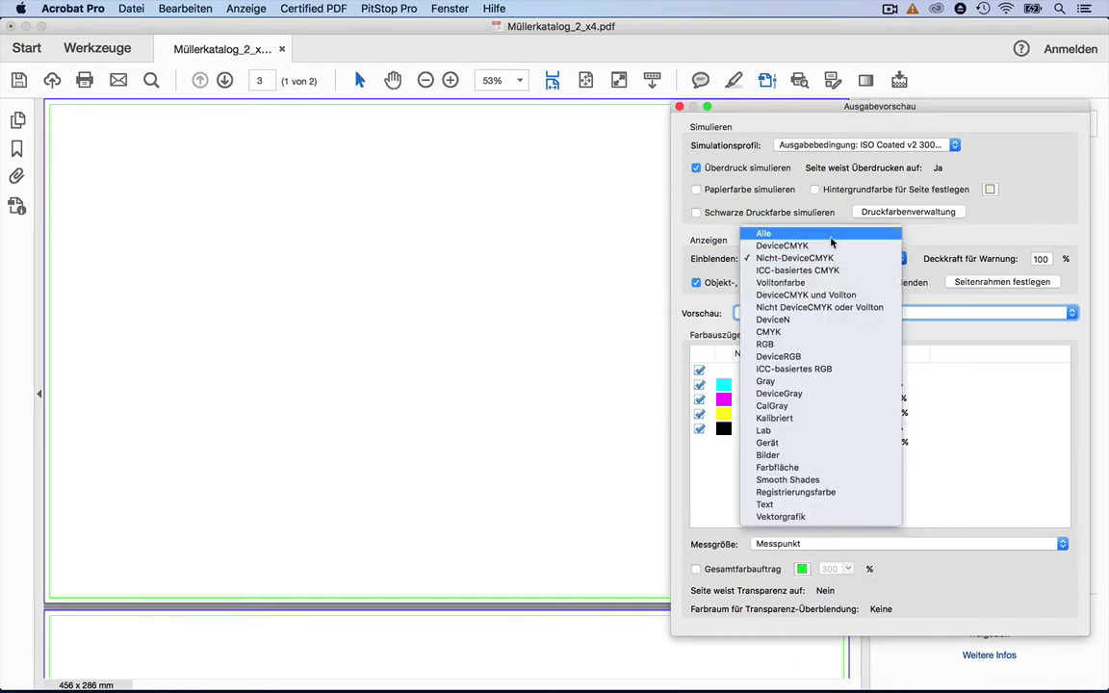
left_click(831, 233)
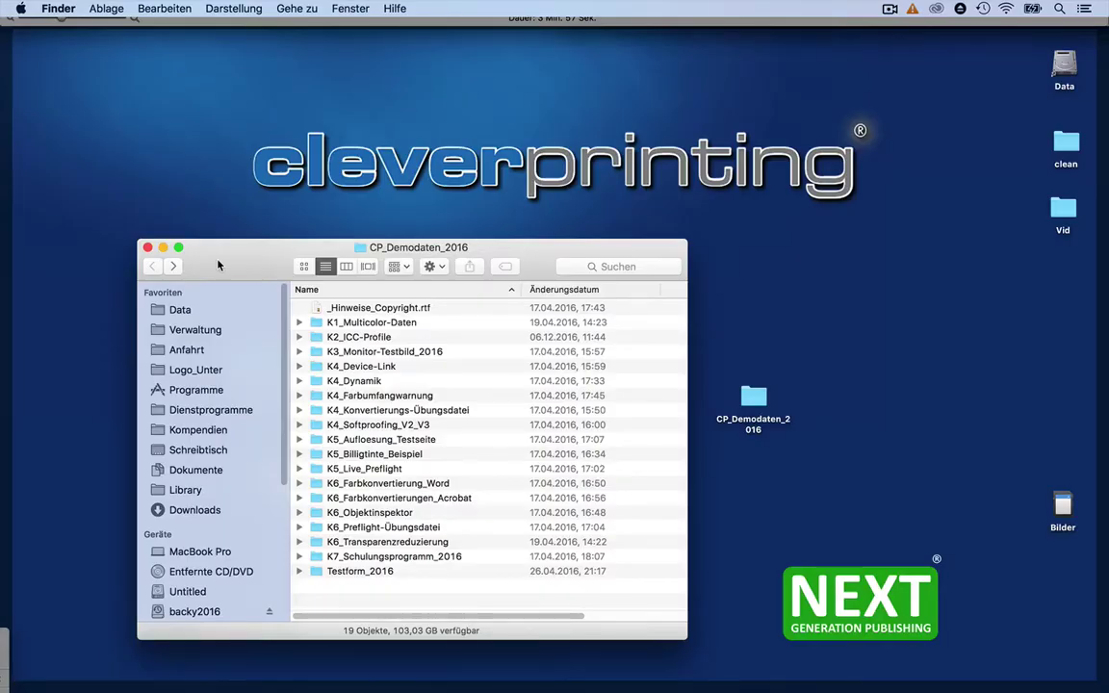
Expand K6_Transparenzreduzierung and open Transparenzreduzierung_Acrobat.pdf in Acrobat Pro.
left_click(298, 543)
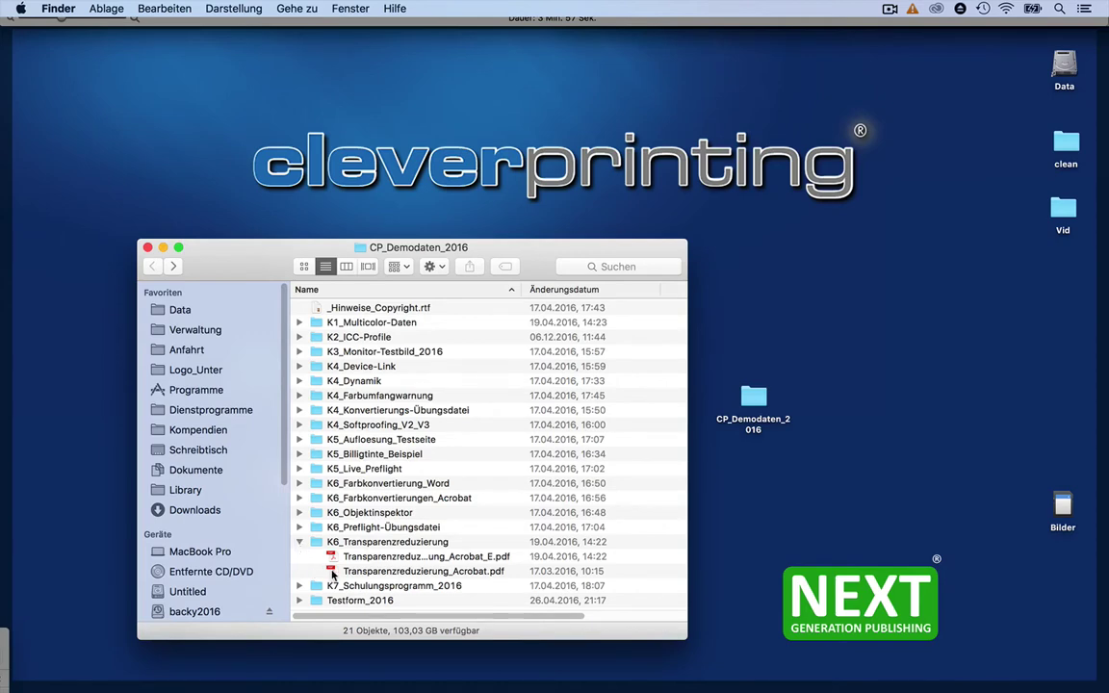
left_click(333, 572)
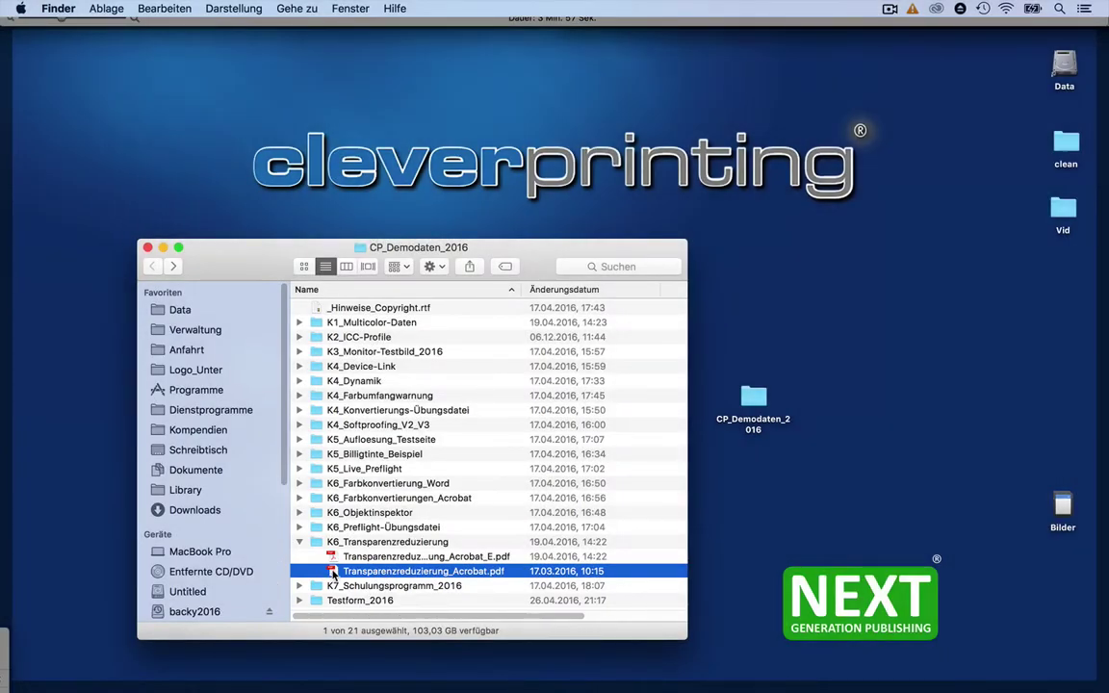
double_click(333, 573)
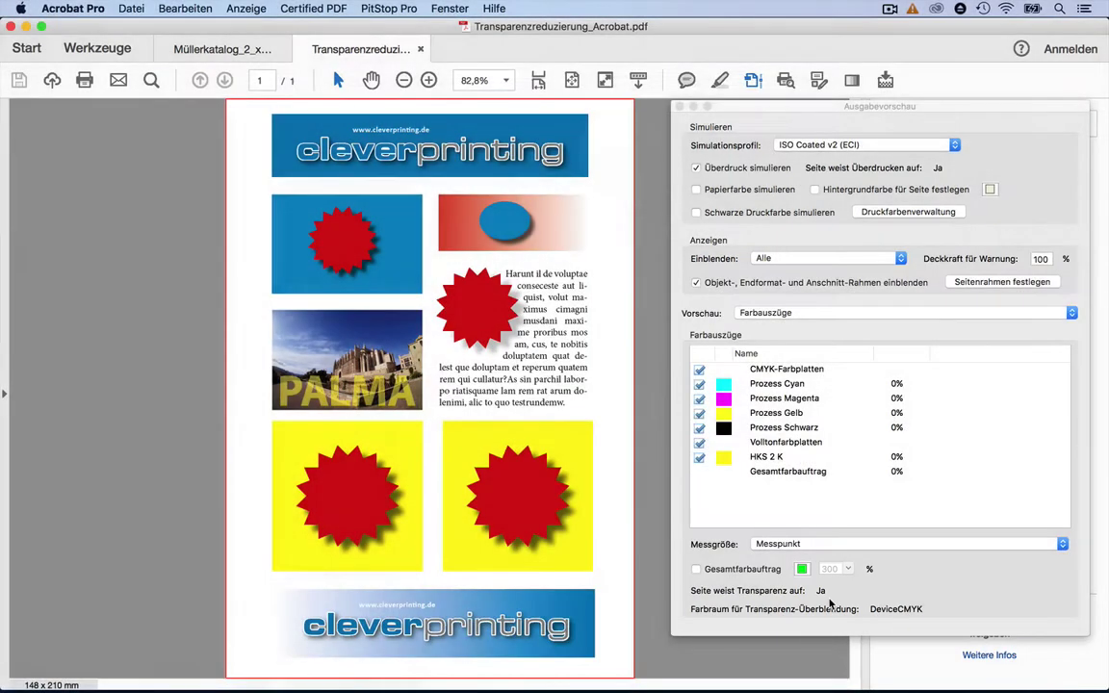
Show only Nicht-DeviceCMYK objects in Ausgabevorschau and select the HKS 2 K spot separation.
left_click(829, 604)
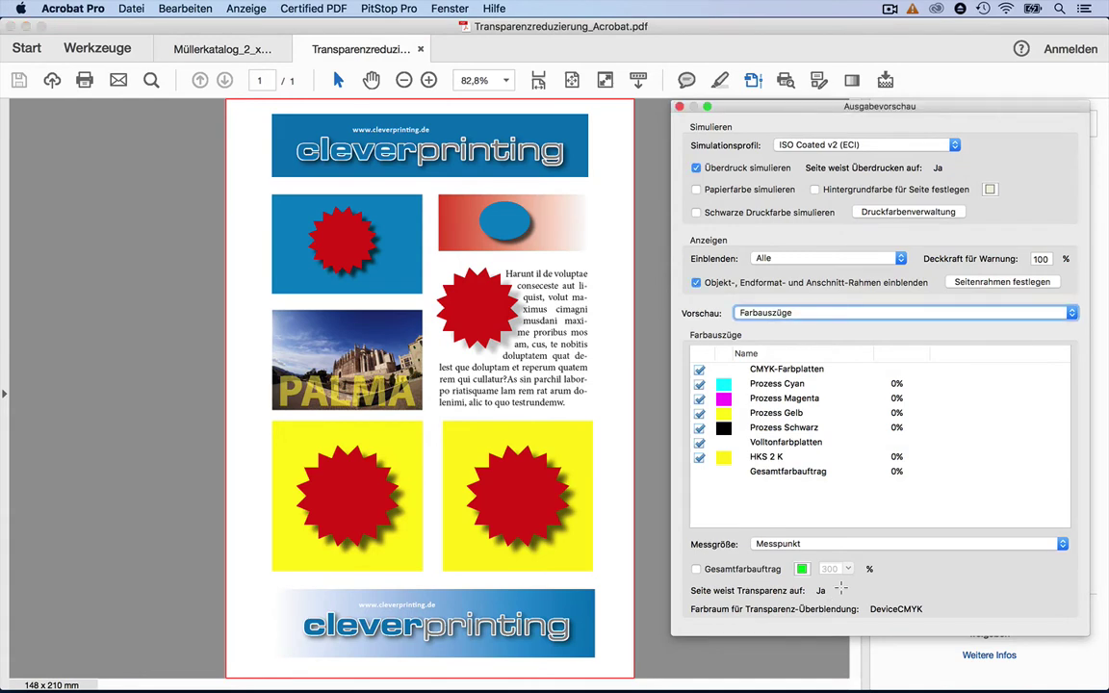
left_click(833, 258)
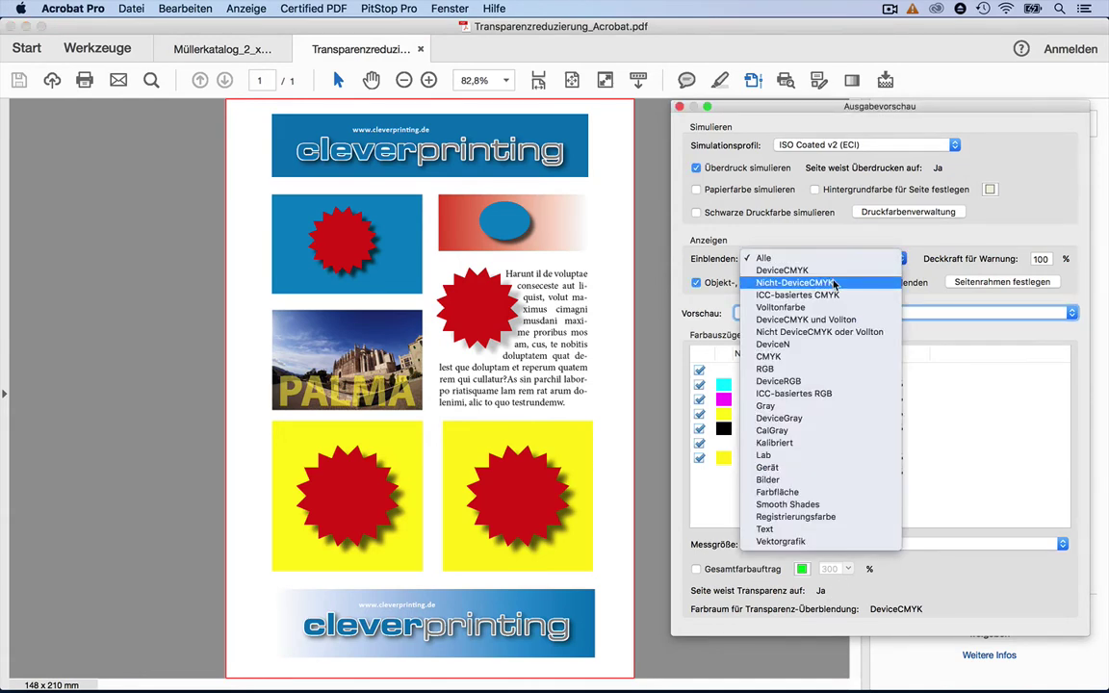
left_click(847, 284)
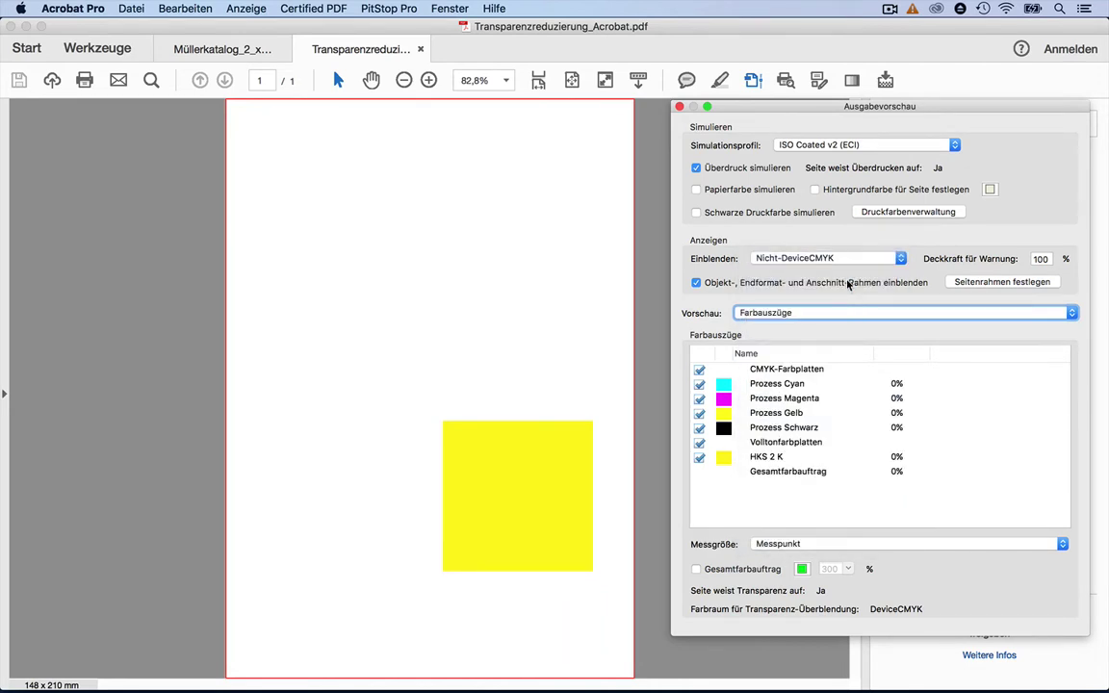
left_click(724, 456)
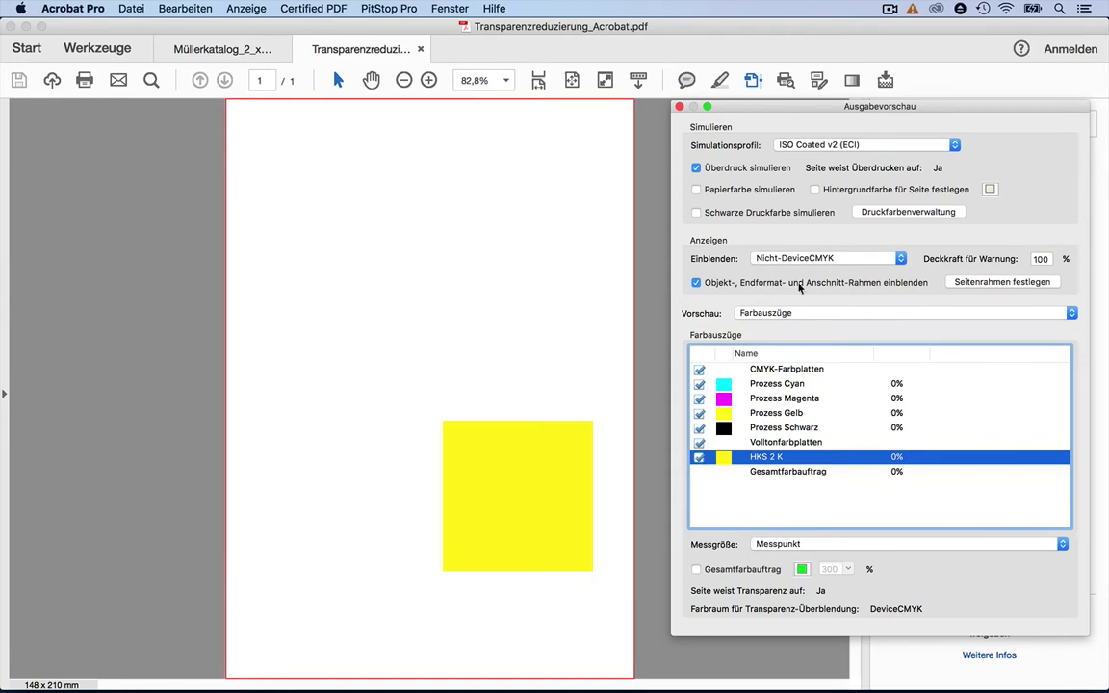
Switch Einblenden to DeviceCMYK, then back to Alle, and open Reduzieren-Vorschau.
left_click(799, 258)
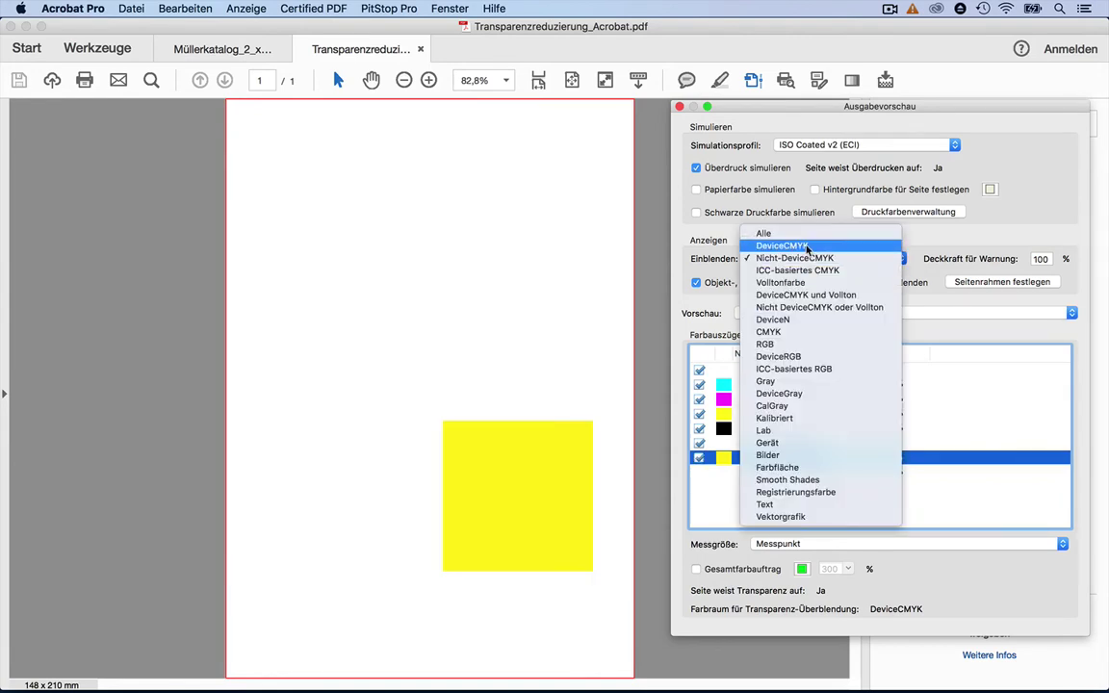
left_click(807, 246)
left_click(803, 254)
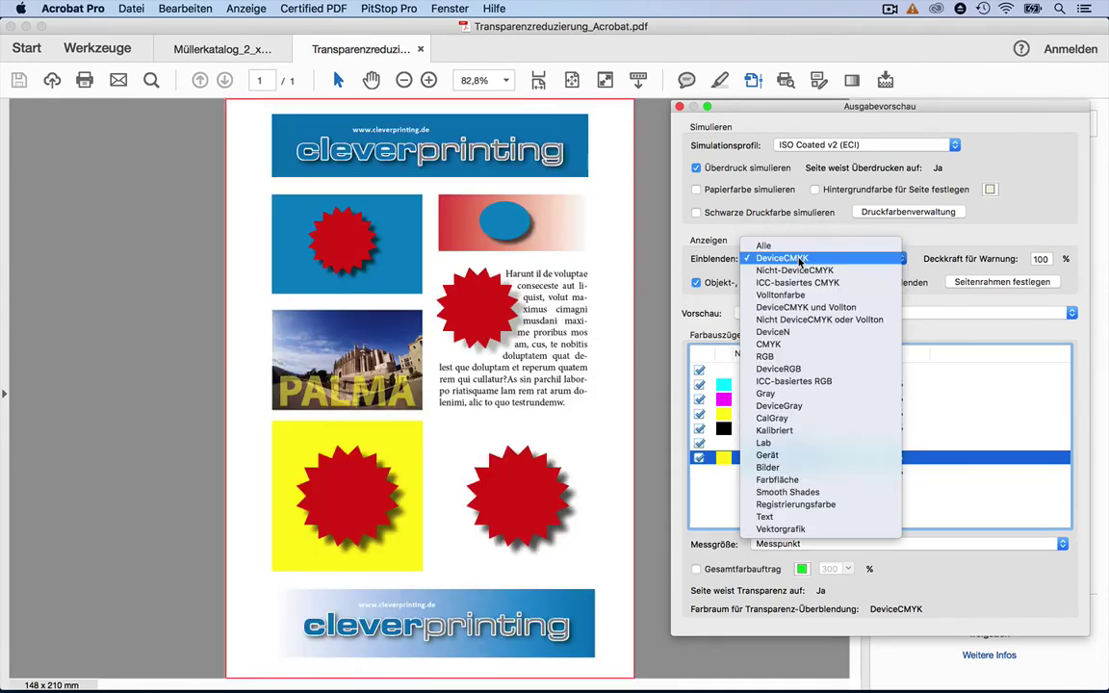
left_click(796, 249)
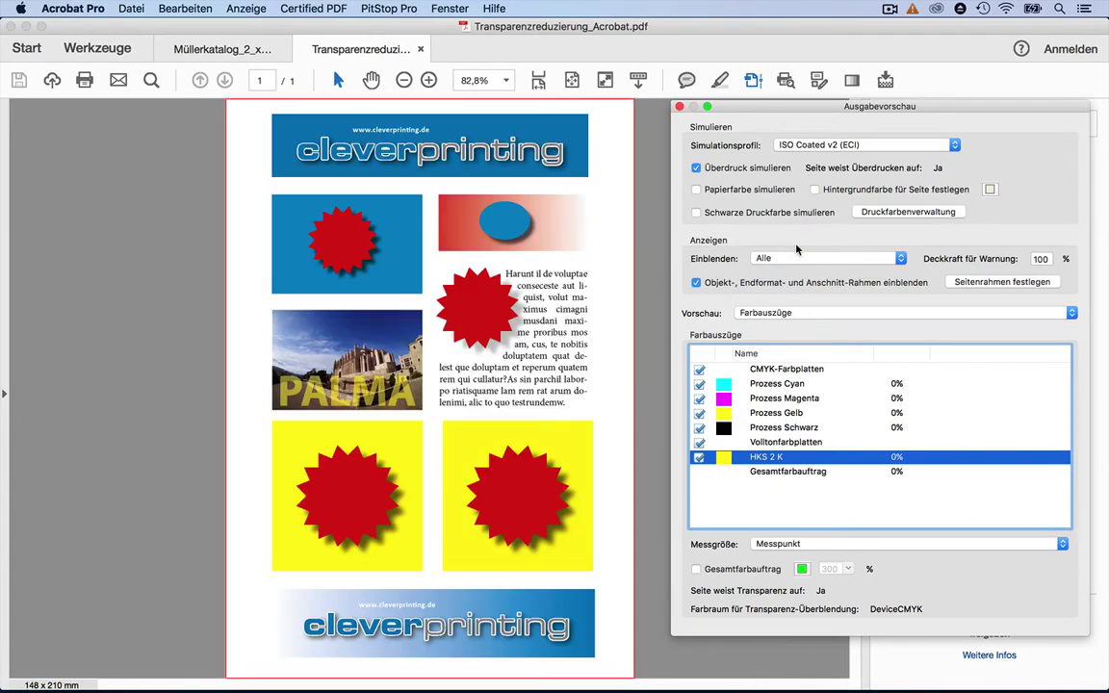
left_click(884, 83)
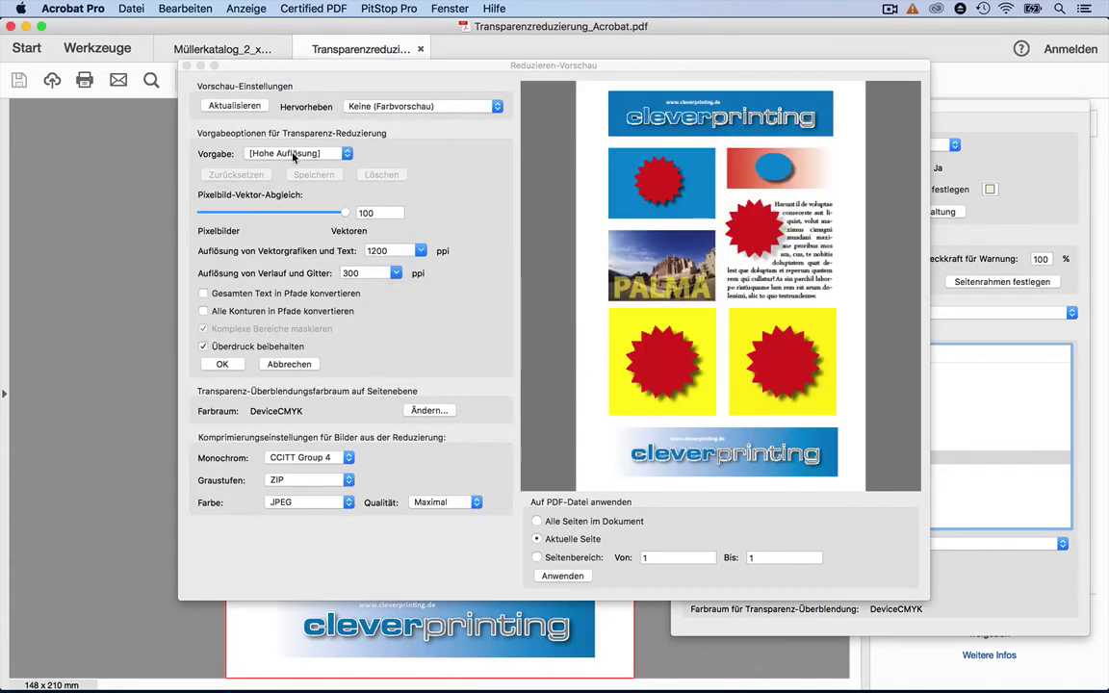
Highlight Transparente Objekte, flatten the current page with [Hohe Auflösung], confirm with Ja, and close the dialog.
left_click(384, 106)
left_click(390, 126)
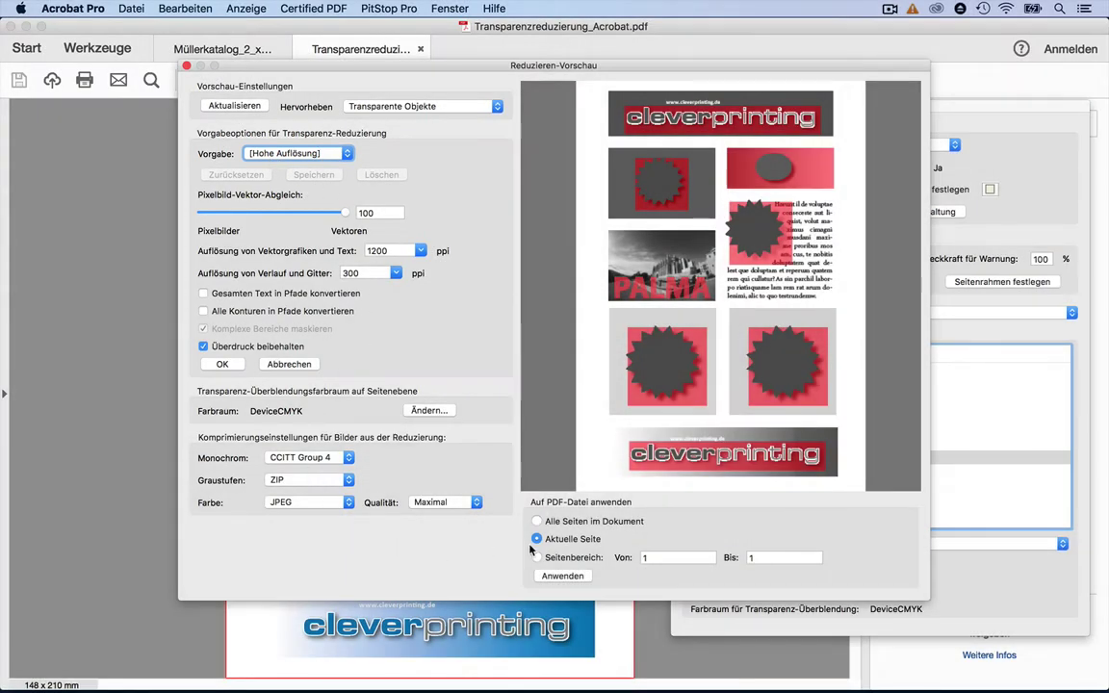
left_click(562, 576)
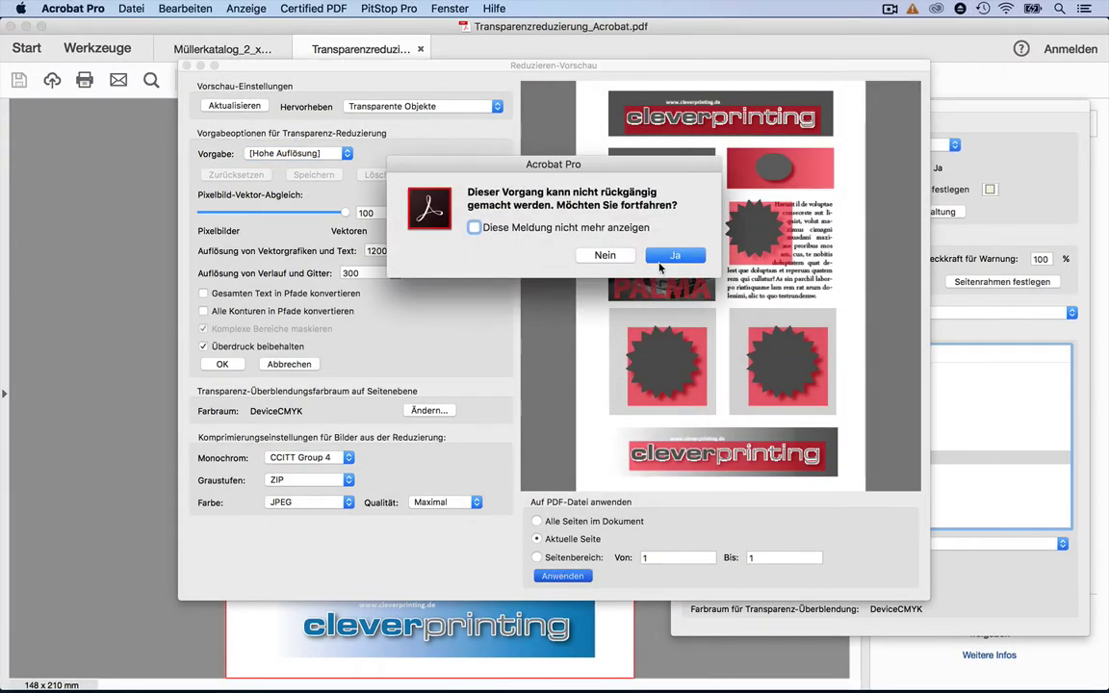
left_click(668, 256)
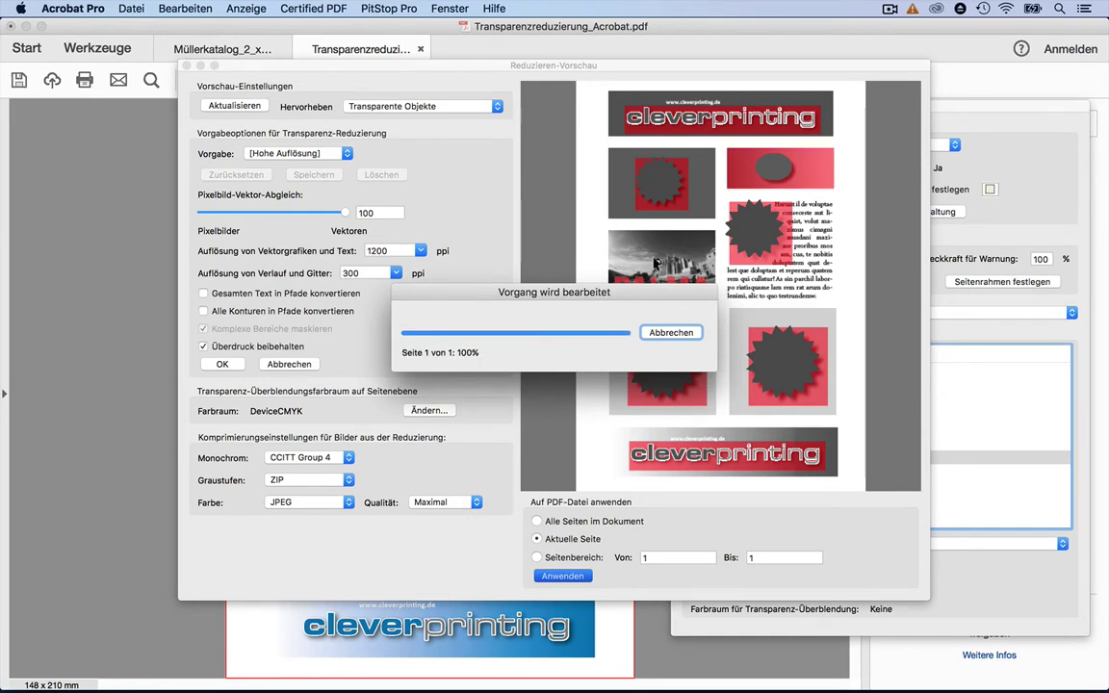
left_click(187, 65)
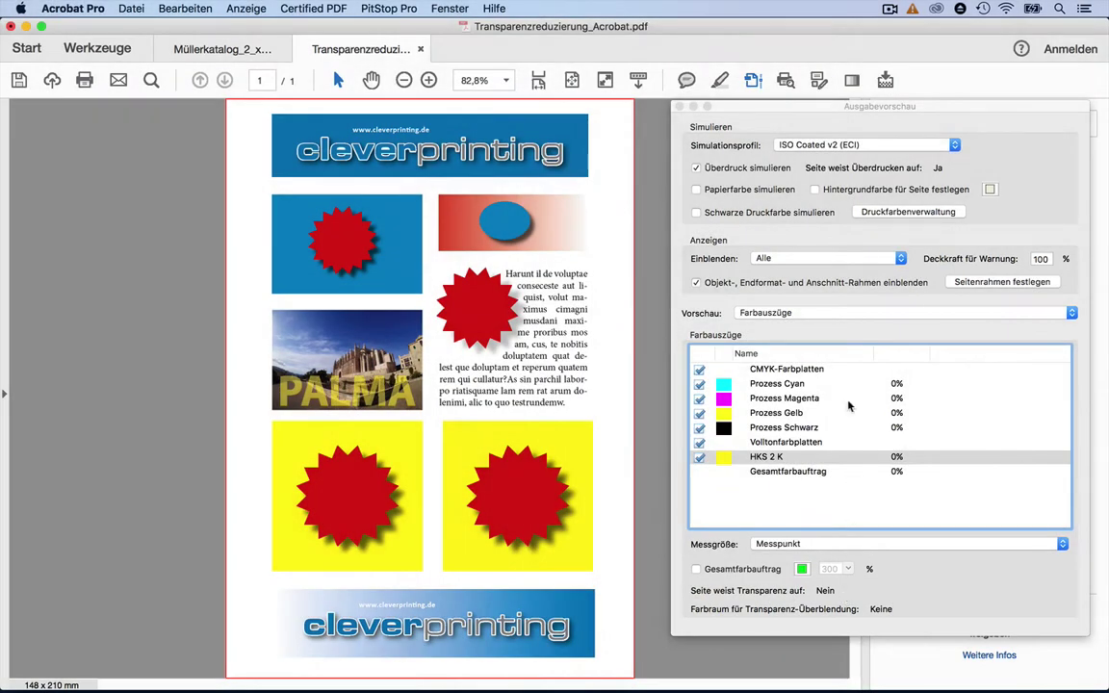
Set Einblenden to DeviceCMYK, then Nicht-DeviceCMYK, to review each colour space's objects.
left_click(827, 260)
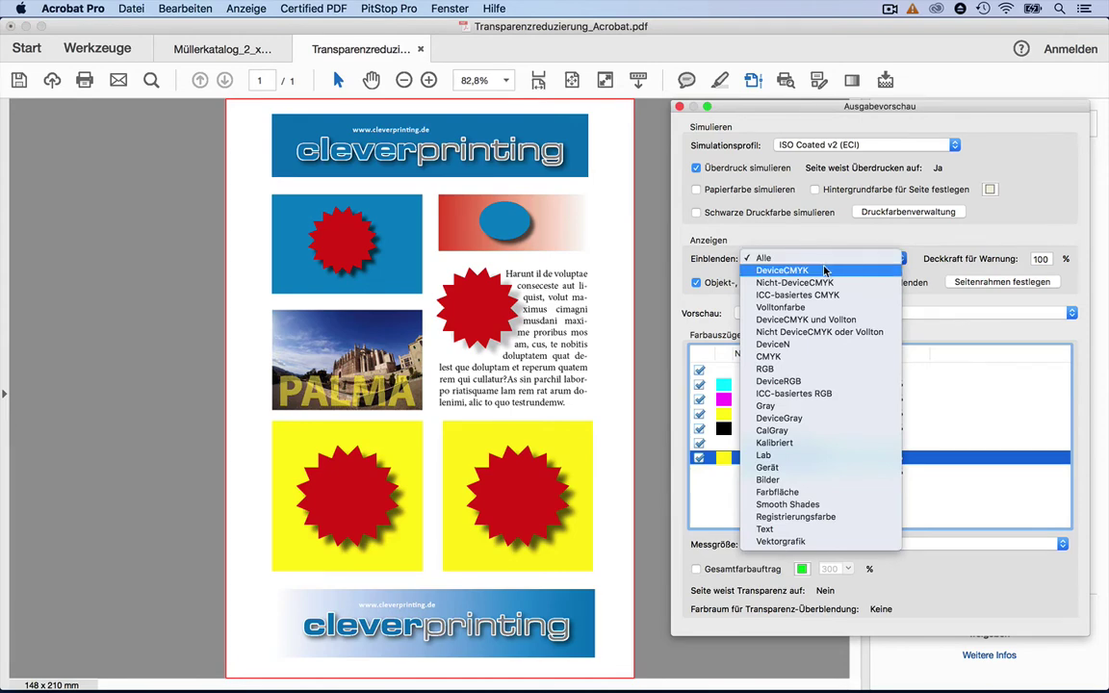
left_click(824, 271)
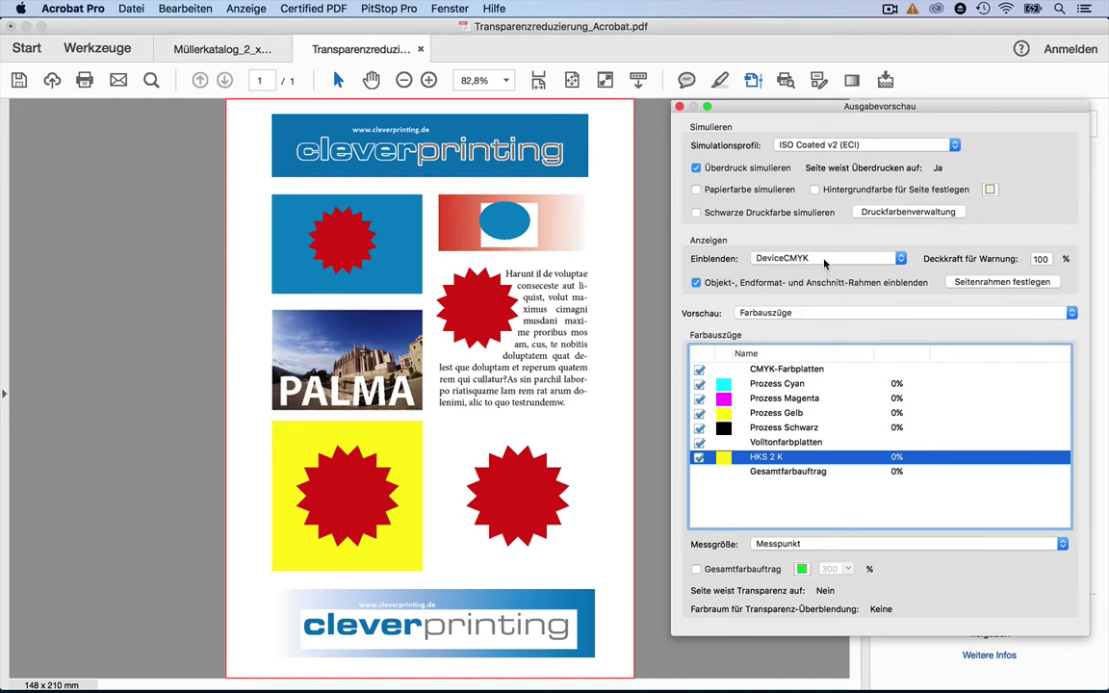
left_click(825, 260)
left_click(825, 272)
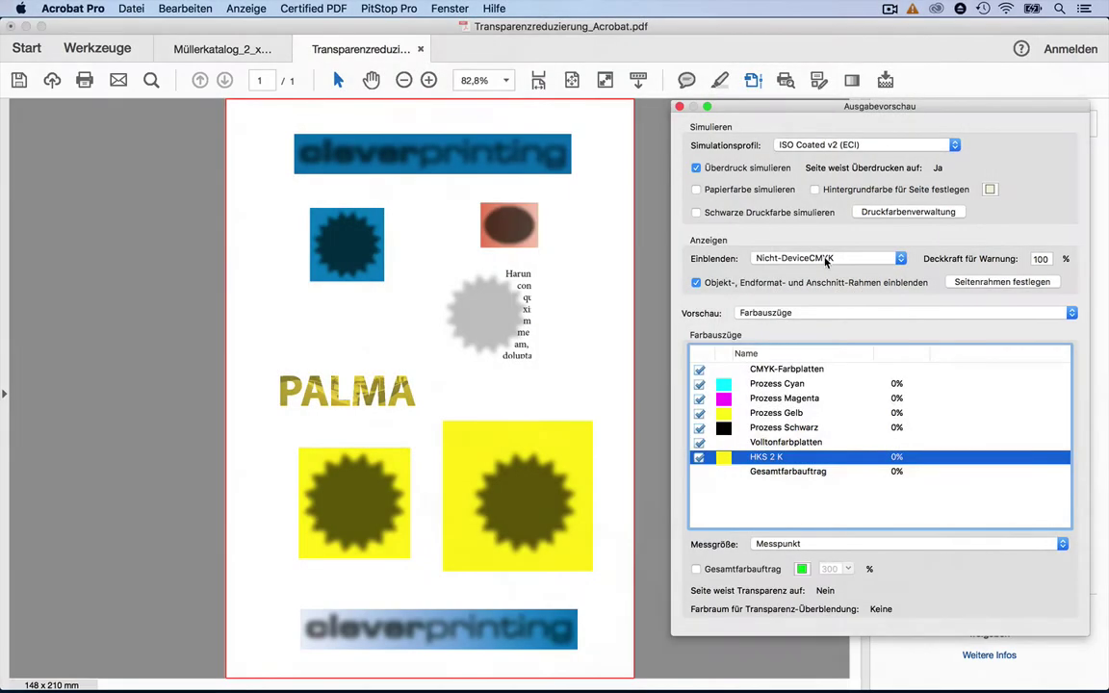
Show only Kalibriert objects, then open the Farben konvertieren settings.
left_click(826, 258)
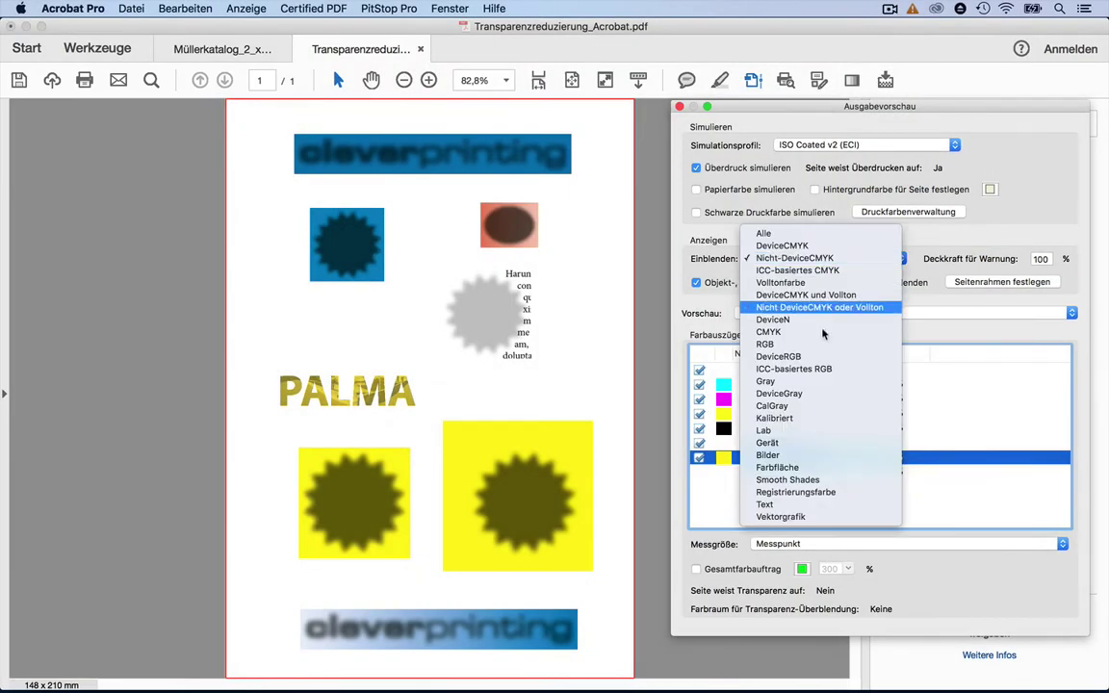
left_click(825, 420)
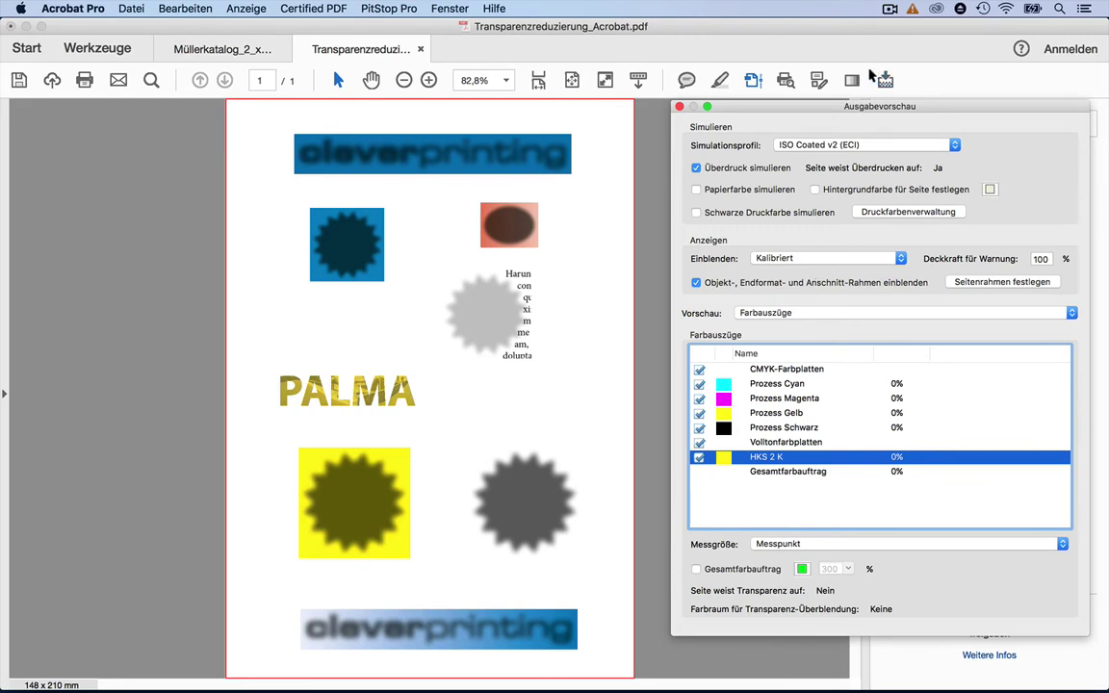
left_click(753, 80)
left_click(568, 275)
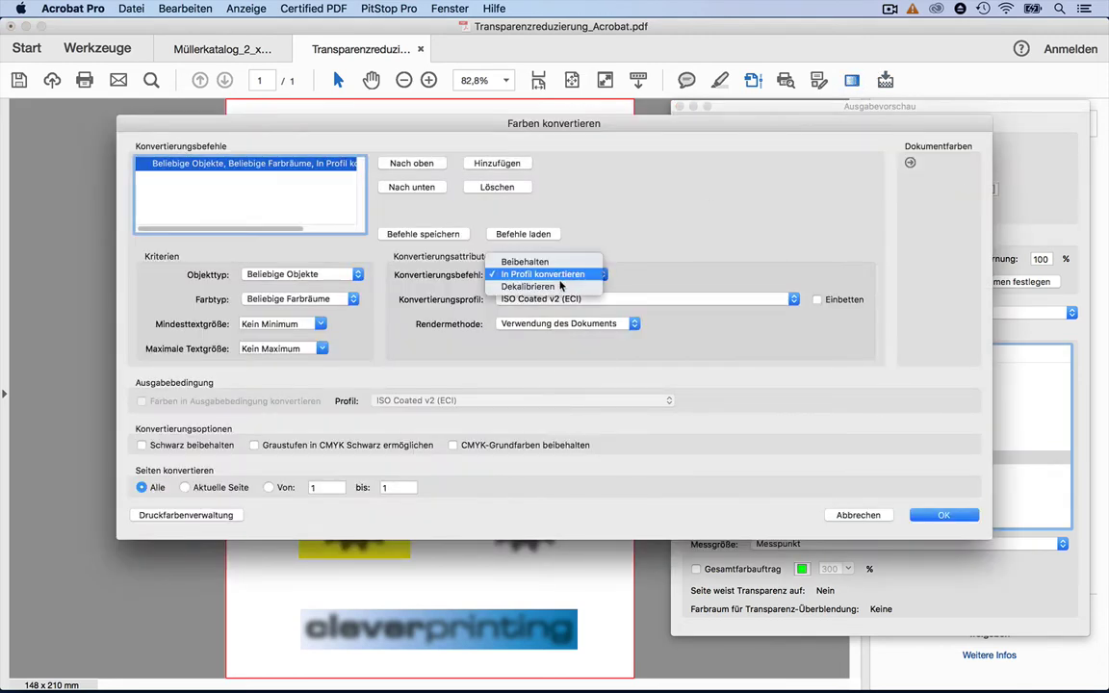
left_click(558, 285)
left_click(946, 516)
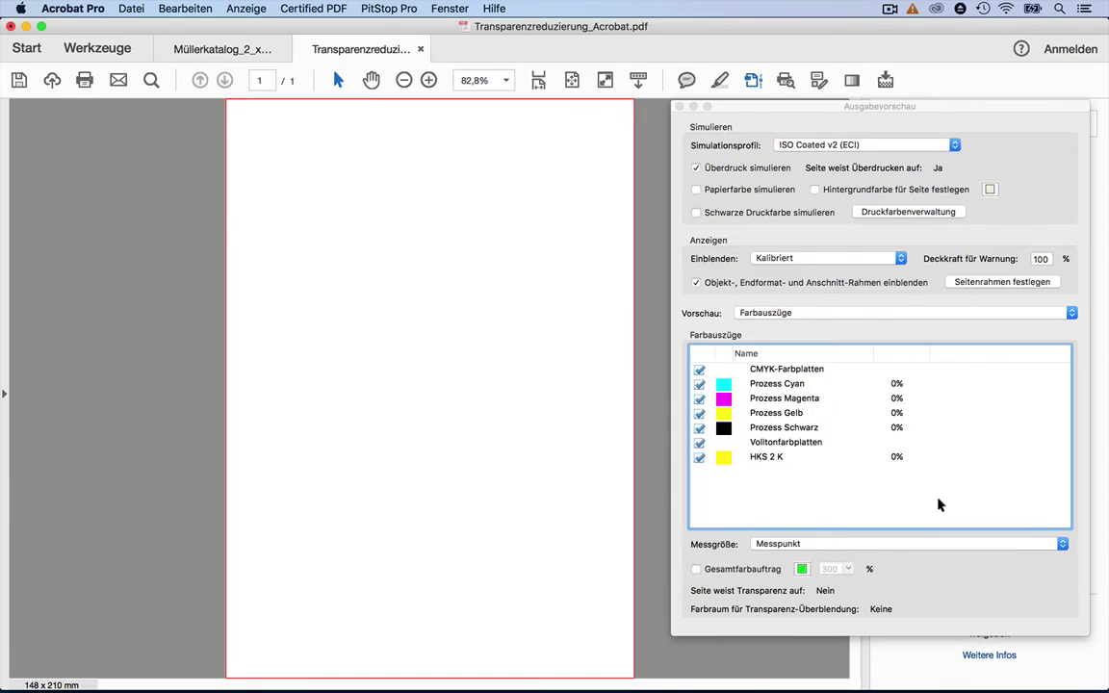
left_click(830, 262)
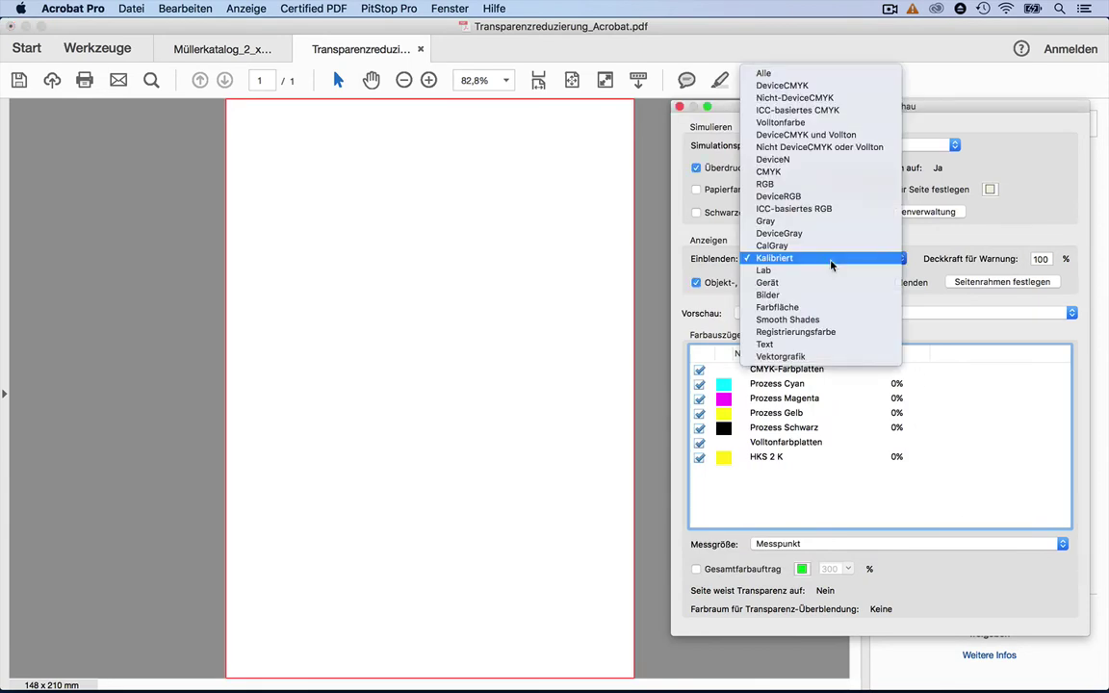
left_click(819, 98)
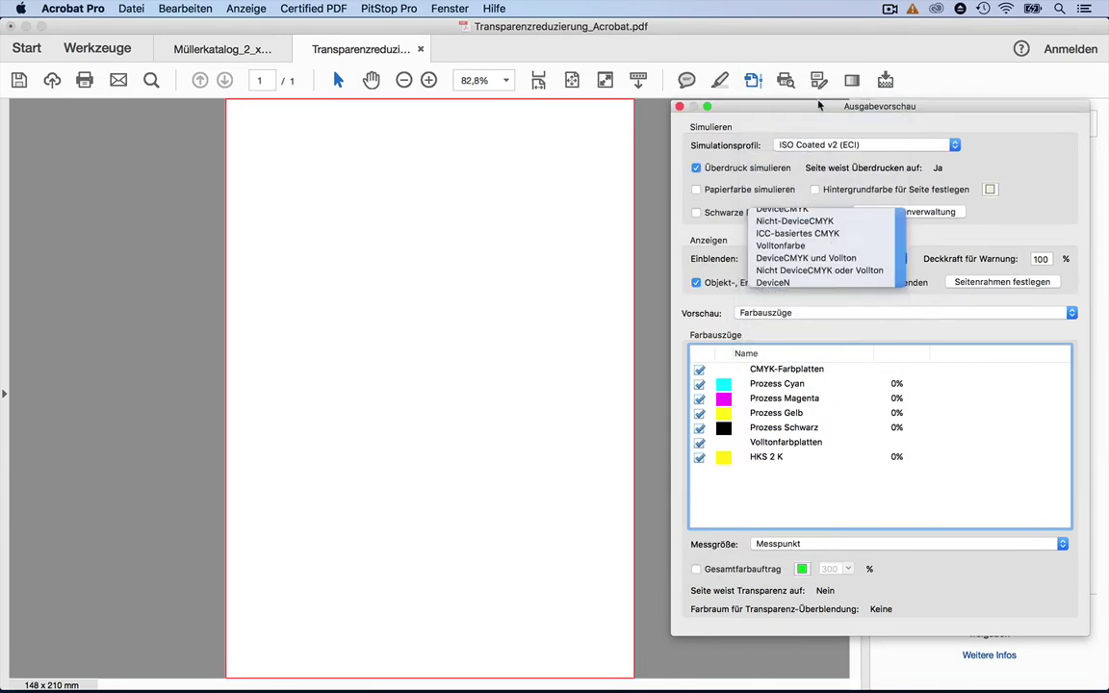
left_click(806, 260)
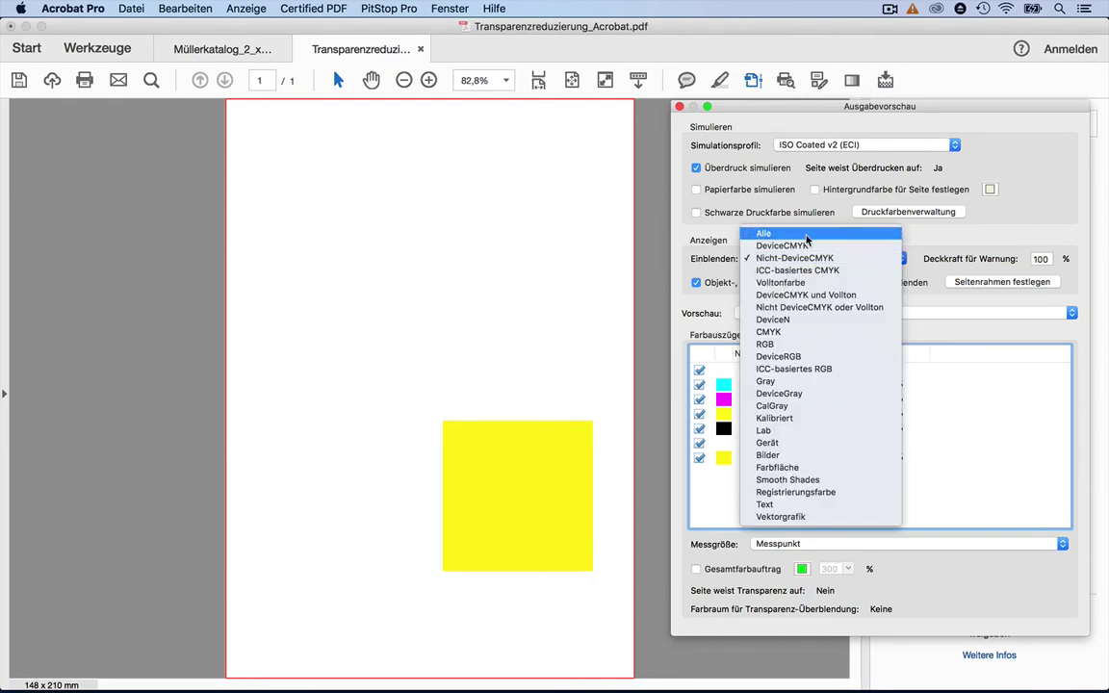
left_click(770, 237)
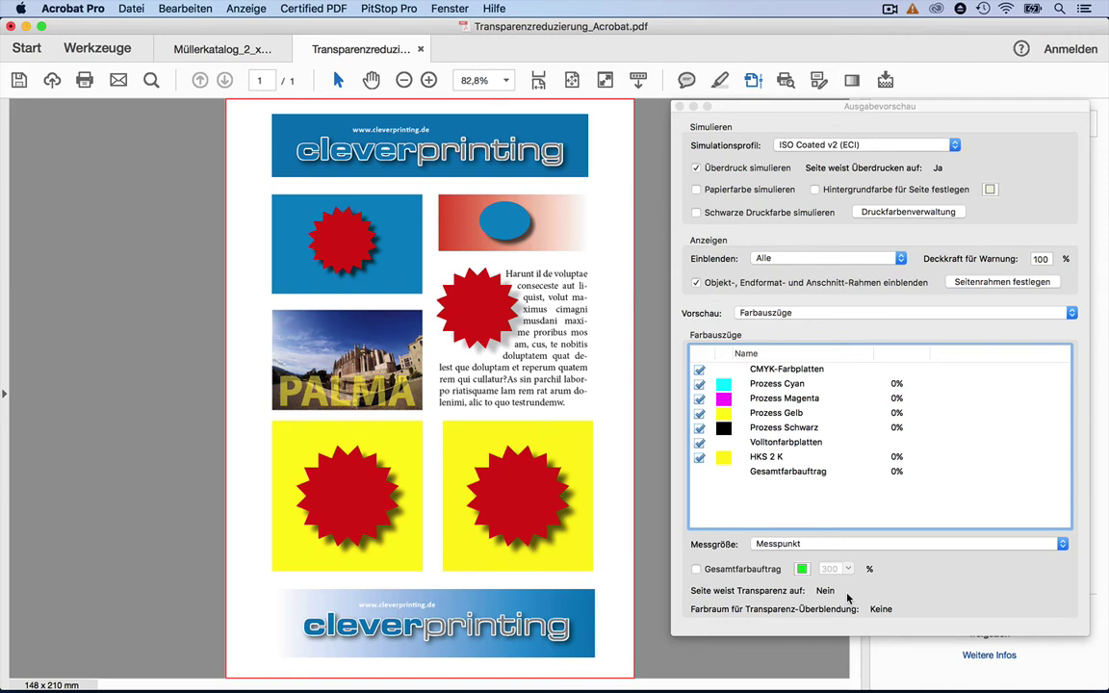
left_click(819, 259)
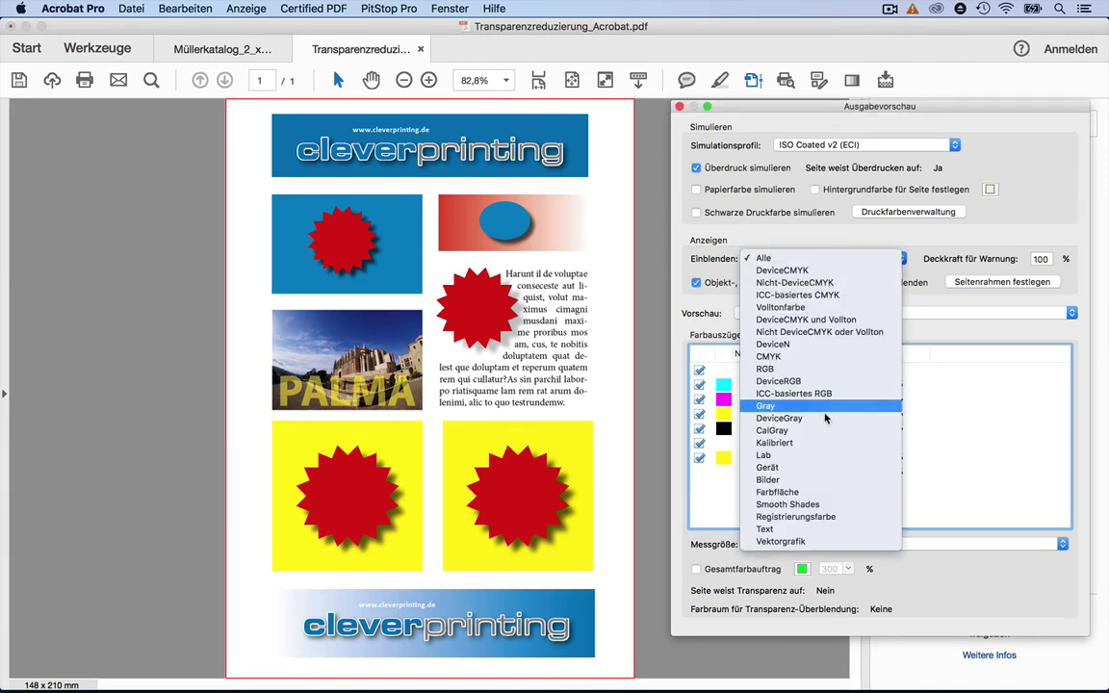
left_click(823, 479)
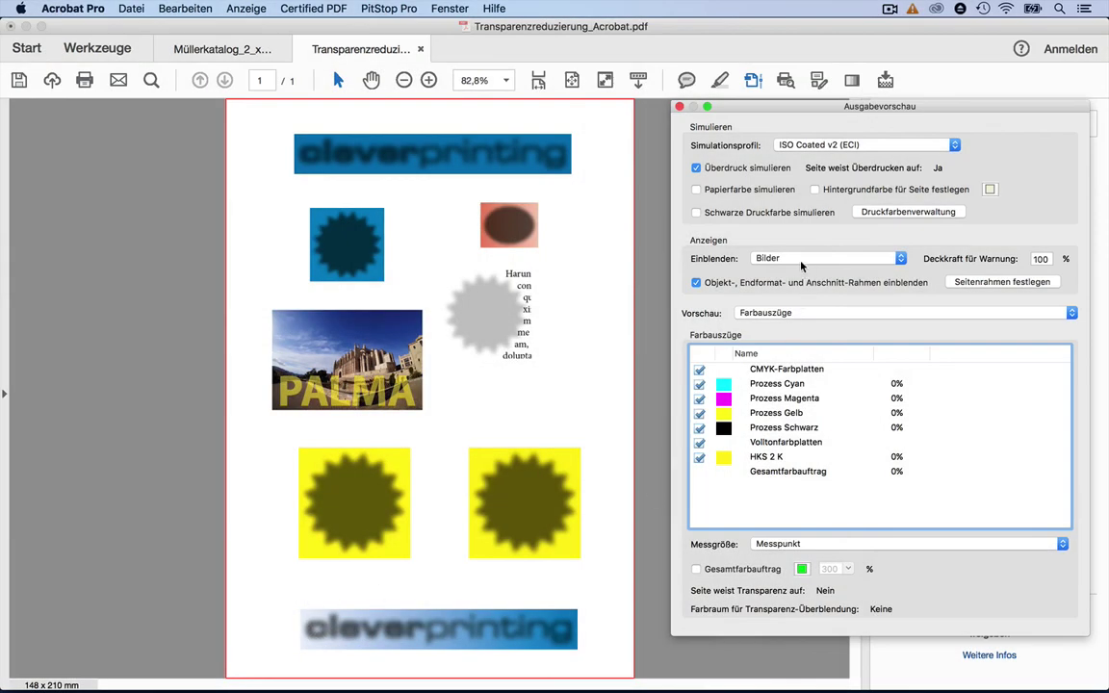
left_click(801, 260)
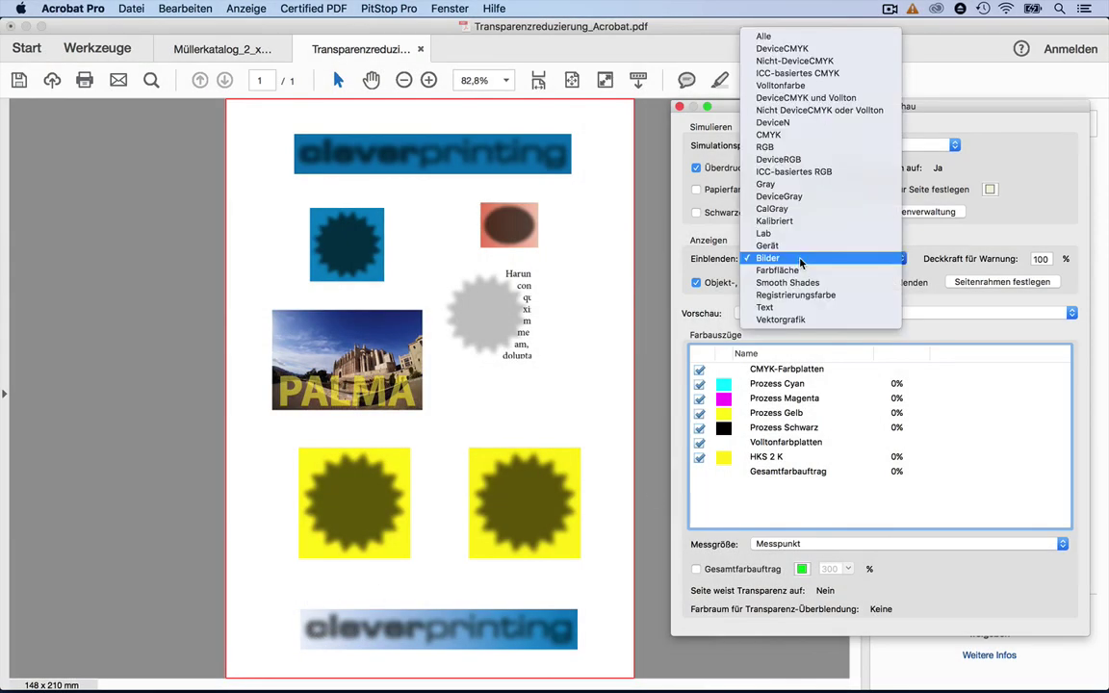
left_click(765, 39)
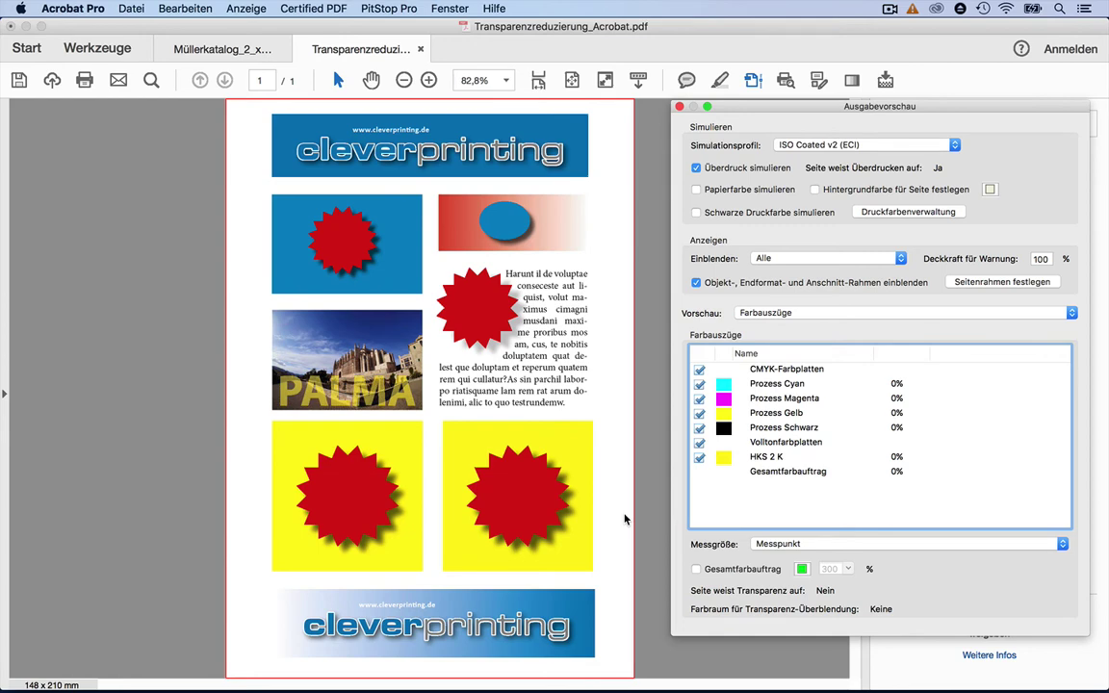
Reveal the desktop, open CP_Demodaten_2016, and open Transparenzreduzierung_Acrobat_E.pdf in Acrobat.
key("F11")
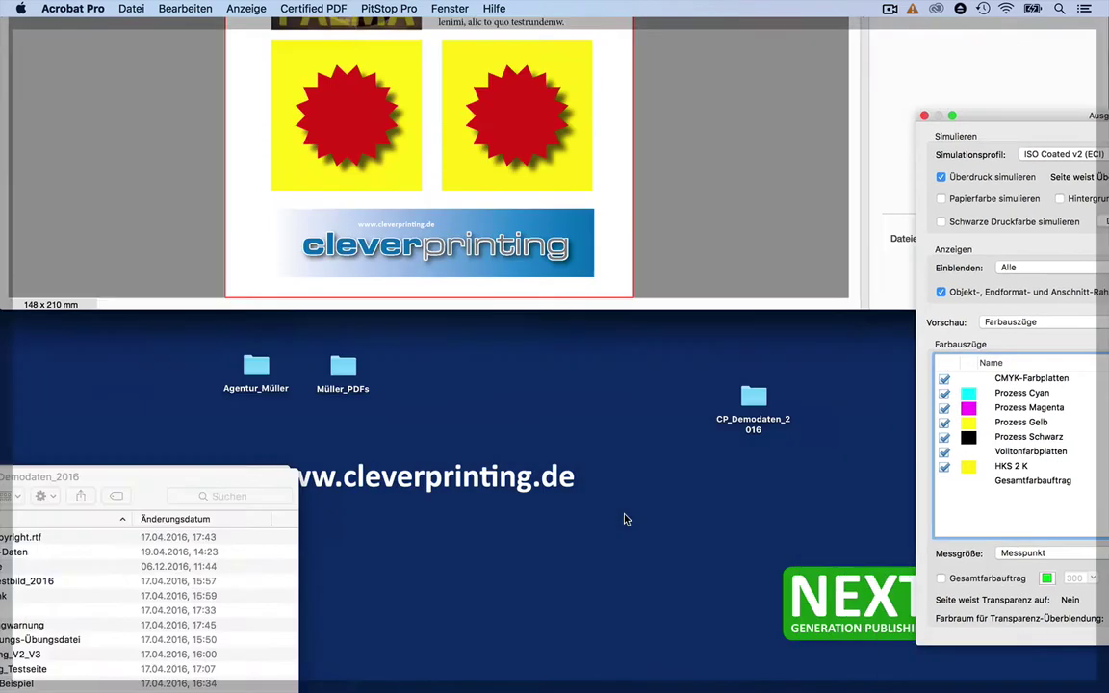
left_click(746, 398)
double_click(745, 399)
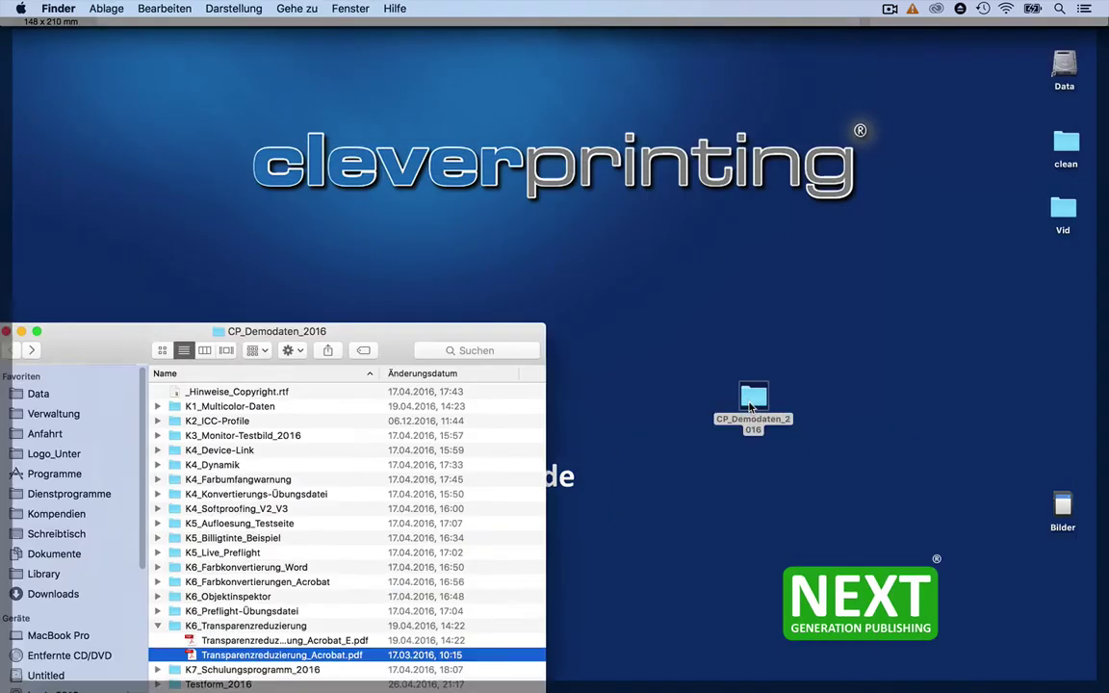
double_click(452, 558)
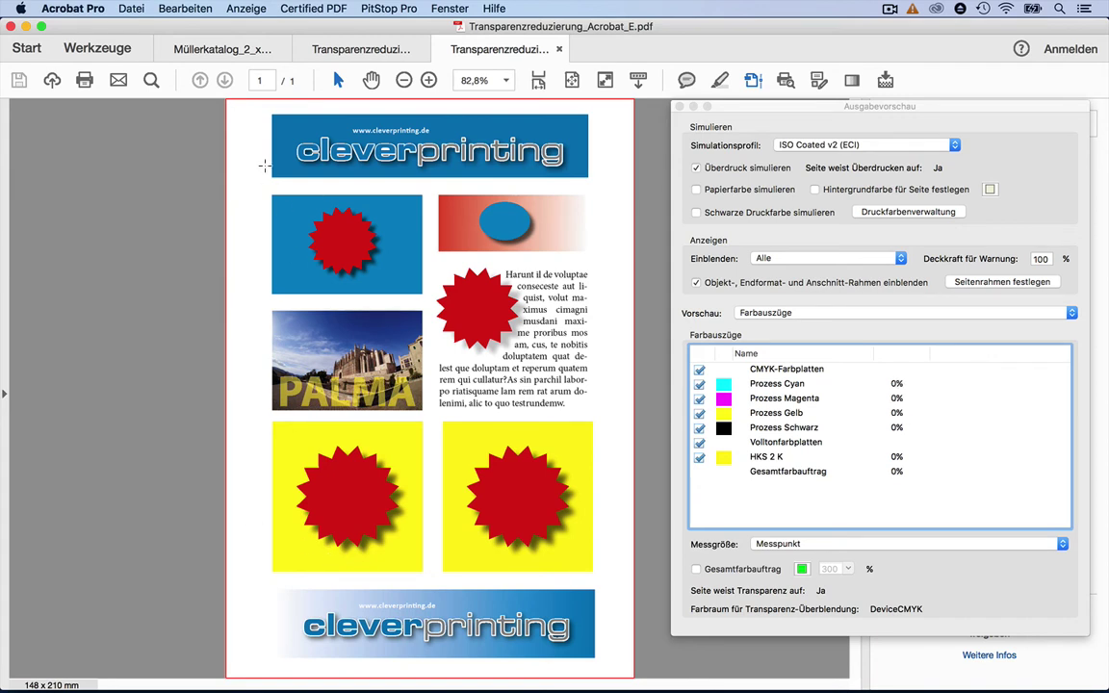
Zoom onto the top cleverprinting banner, move Output Preview aside, and open Flattener Preview.
left_click_drag(260, 113, 600, 176)
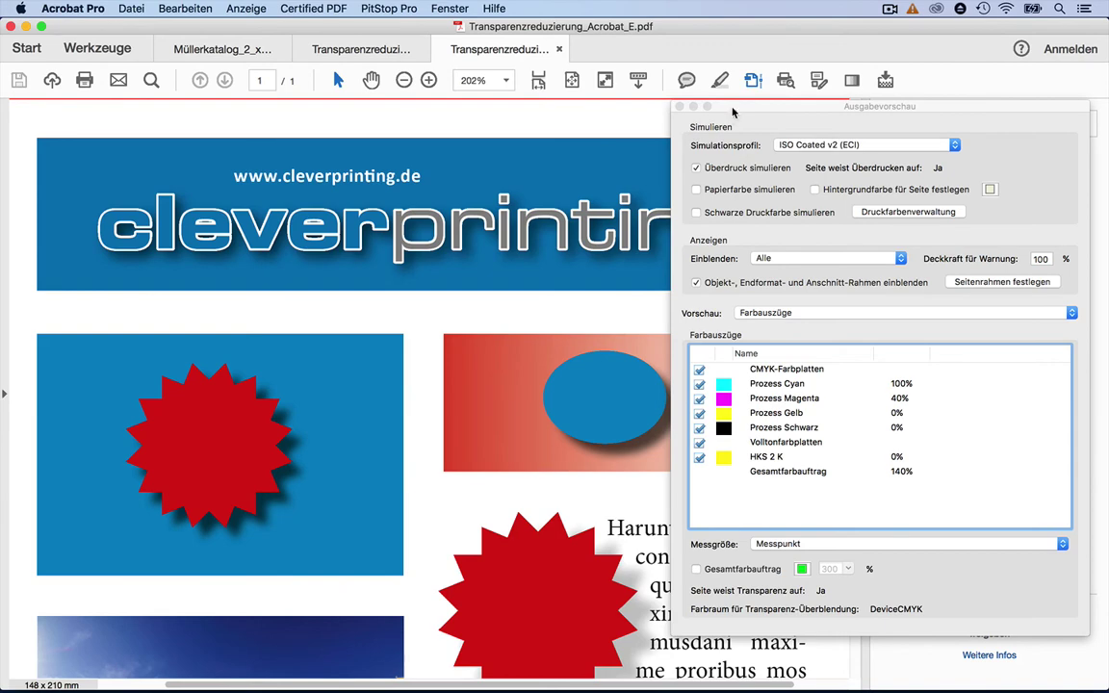
left_click_drag(732, 113, 915, 122)
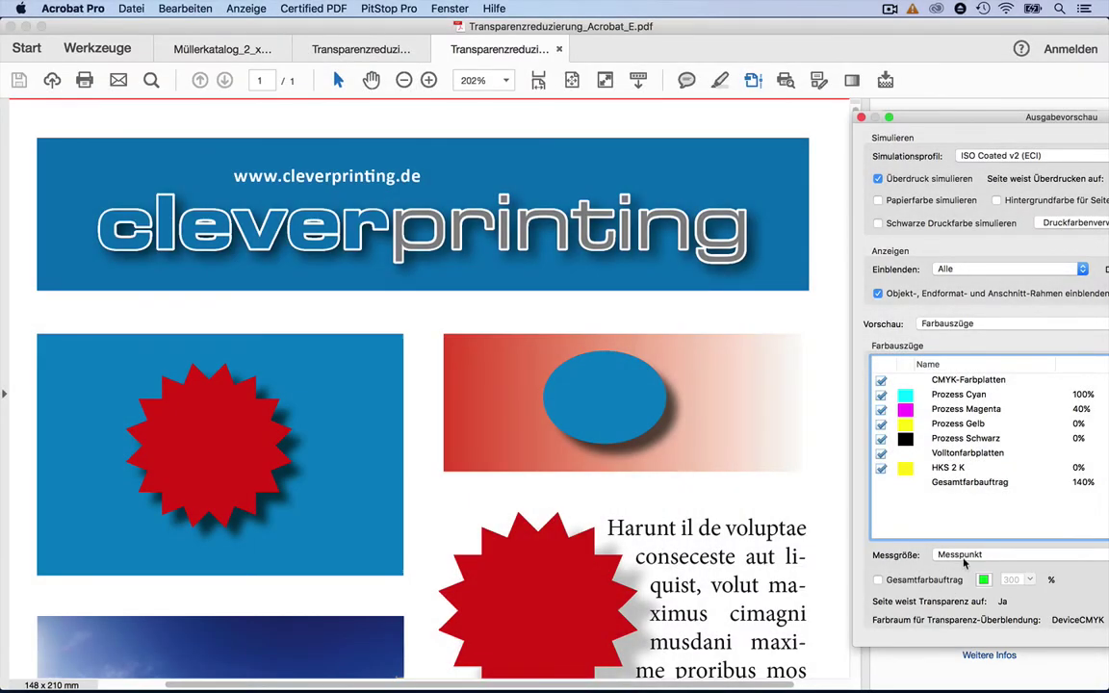
left_click(885, 82)
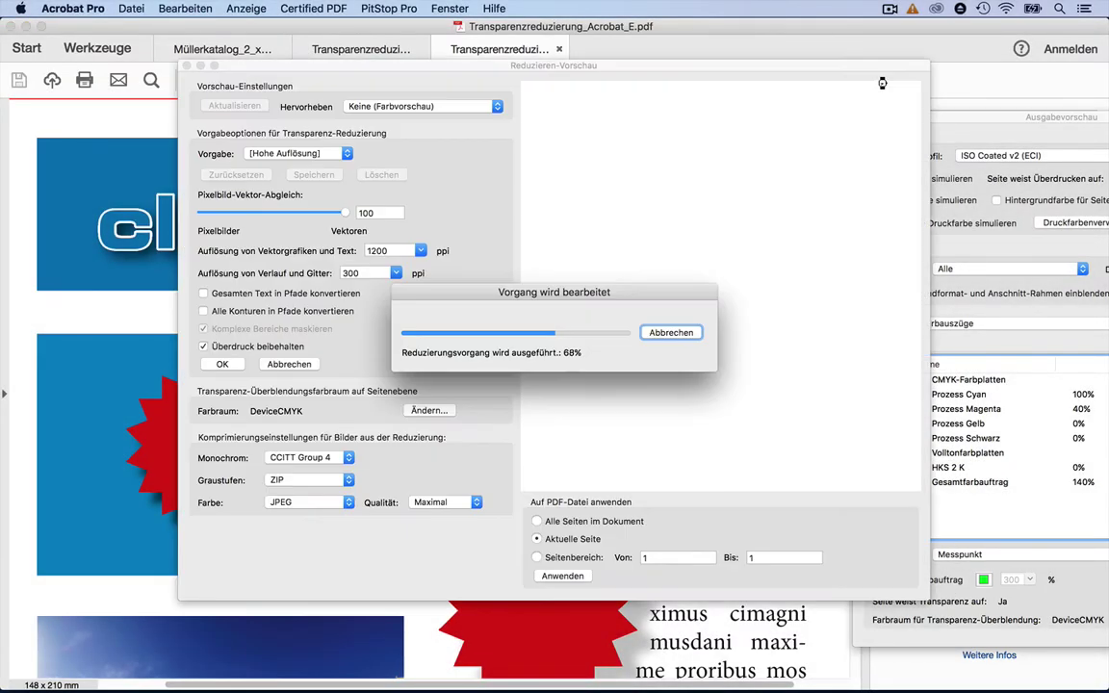
Apply [Hohe Auflösung] flattening to the current page, confirming and dismissing the font warning.
left_click(562, 575)
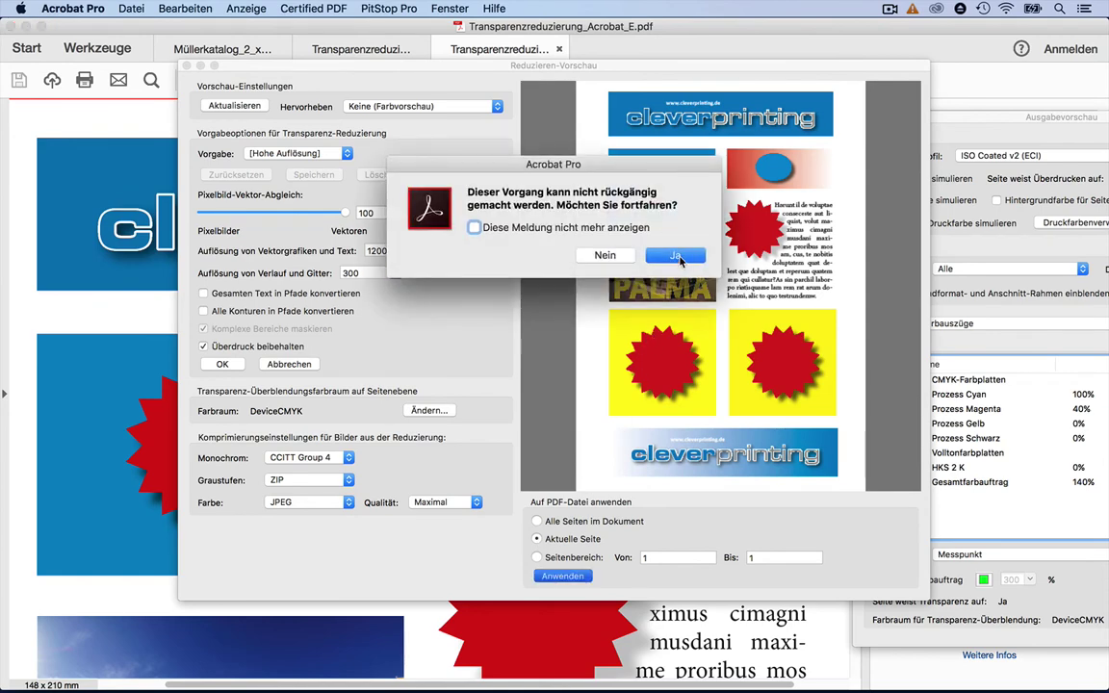
left_click(677, 255)
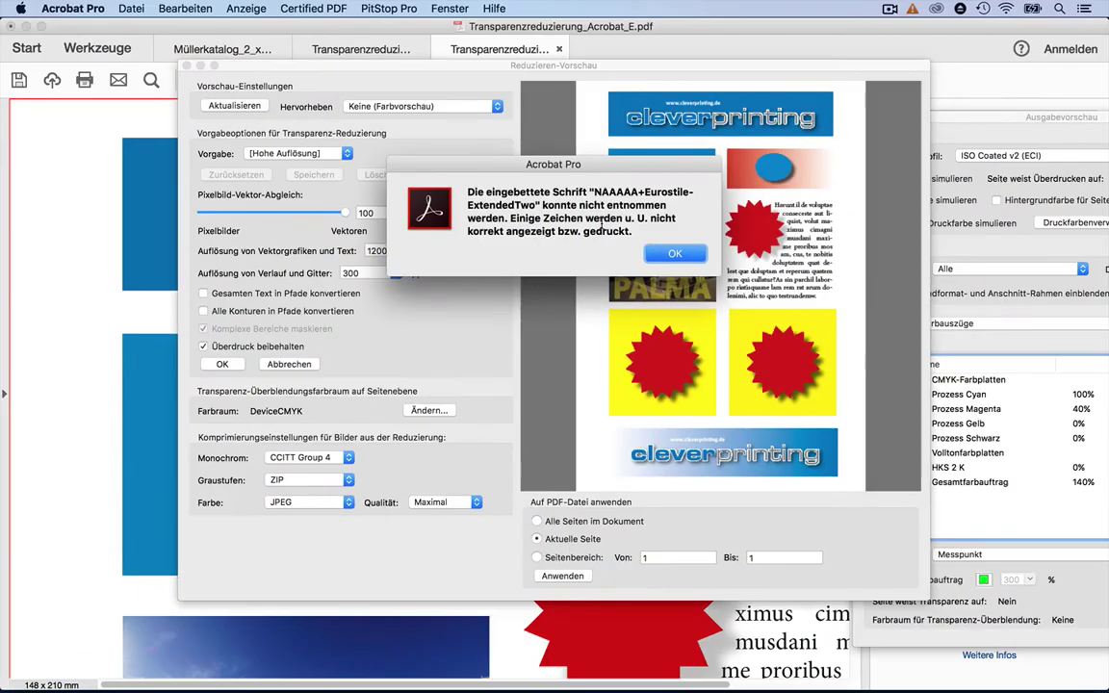
key("Return")
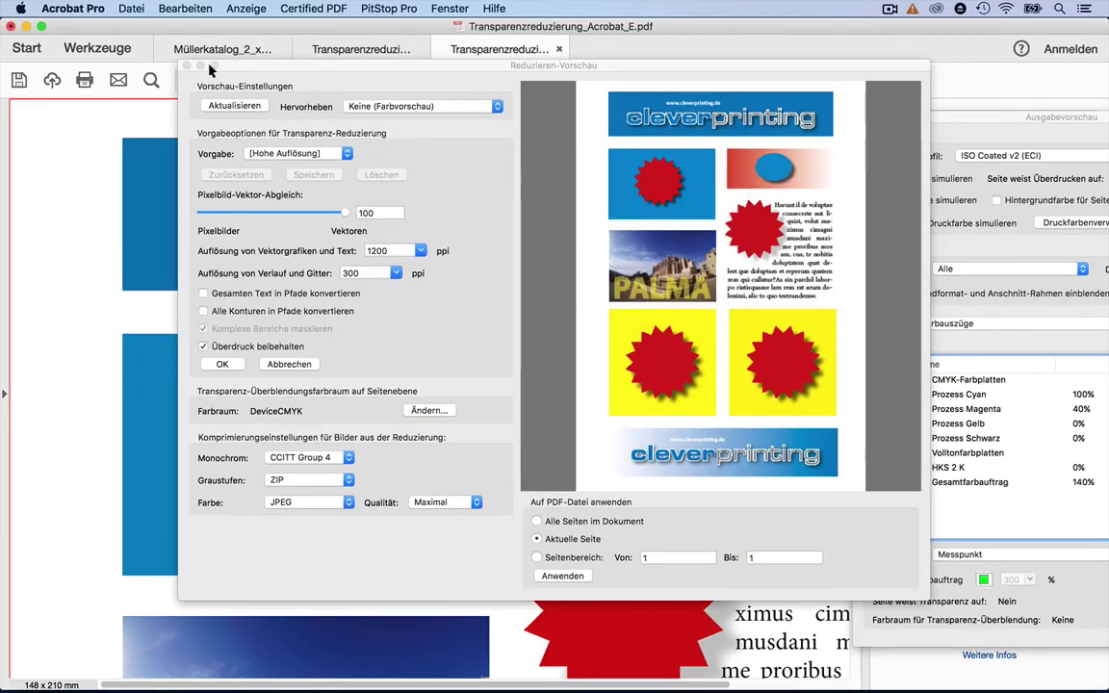
left_click(186, 66)
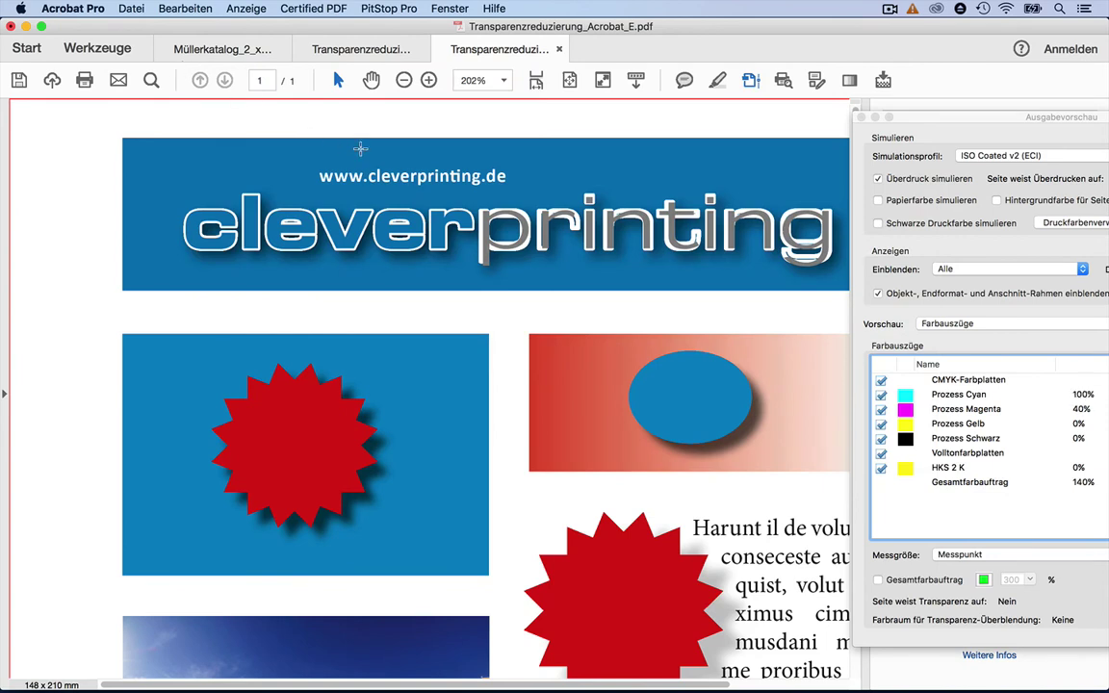
Zoom in on the flattened banner lettering, then fit the whole page in view.
left_click_drag(448, 126, 839, 309)
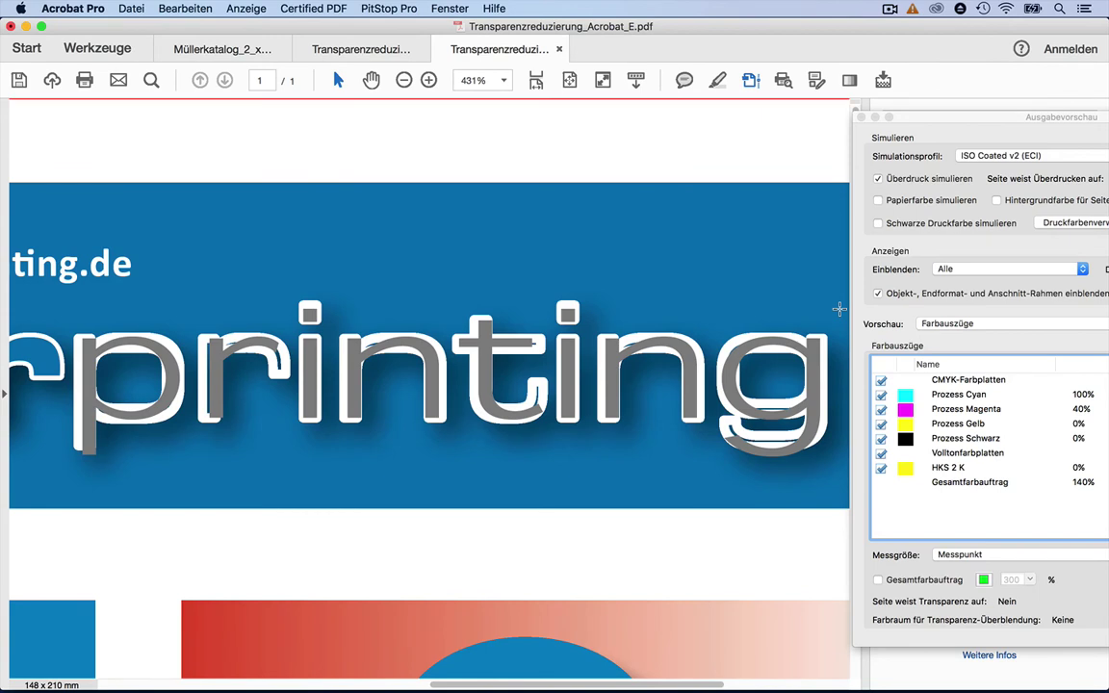
key("super+0")
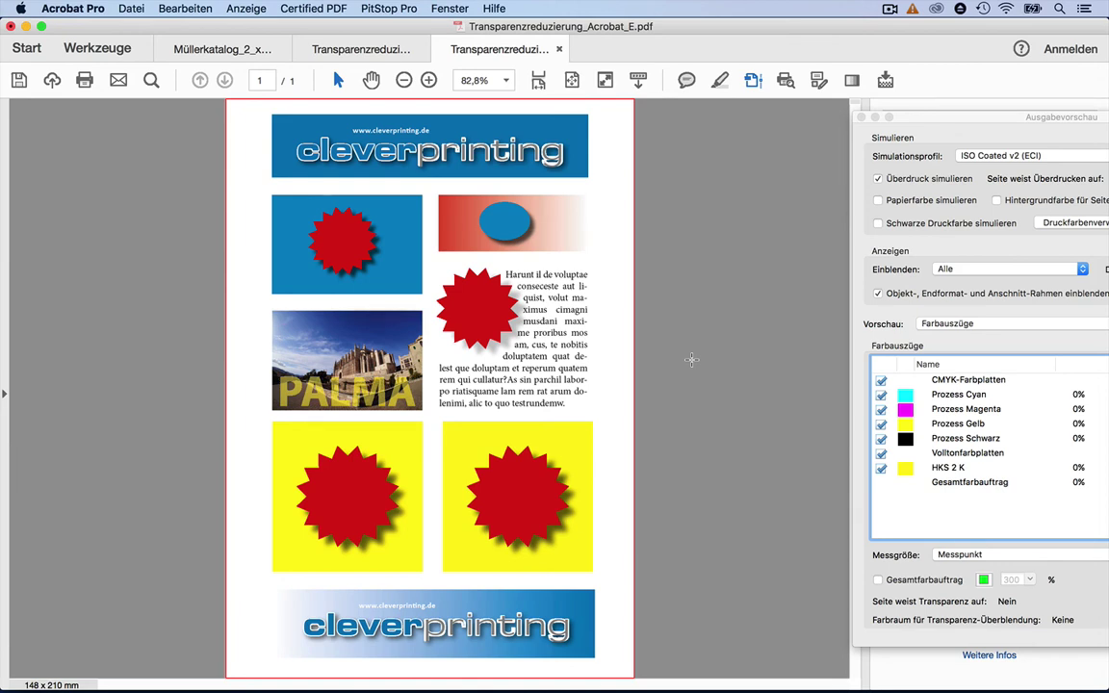
Set Output Preview's Einblenden filter to Nicht-DeviceCMYK to show only those objects.
left_click(967, 271)
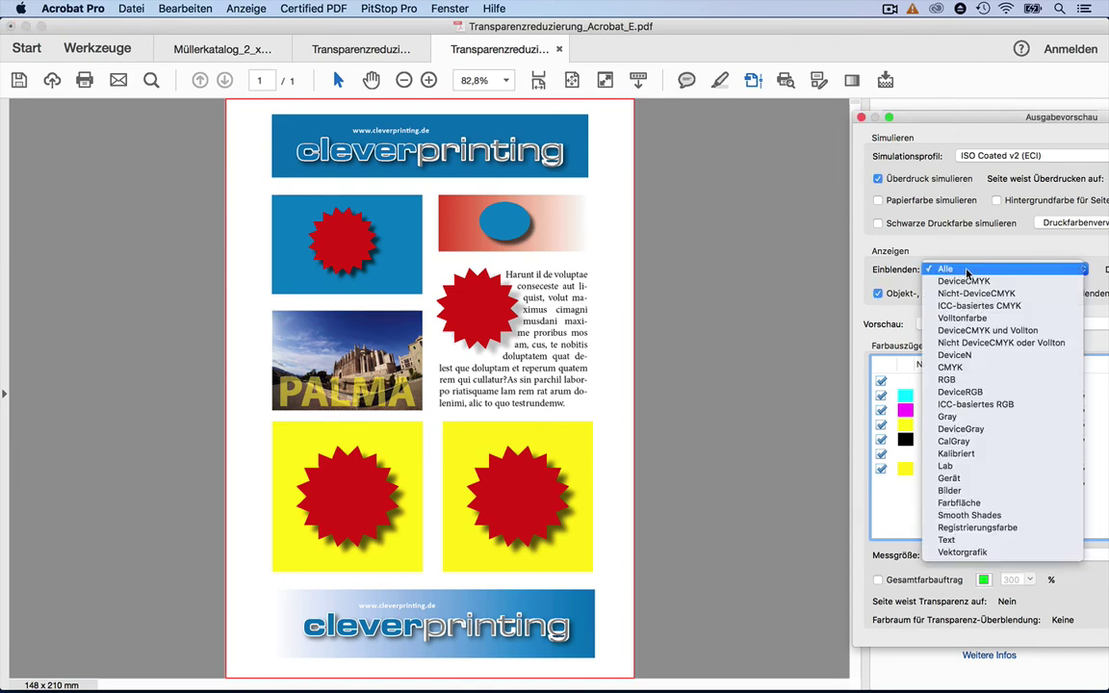
left_click(974, 294)
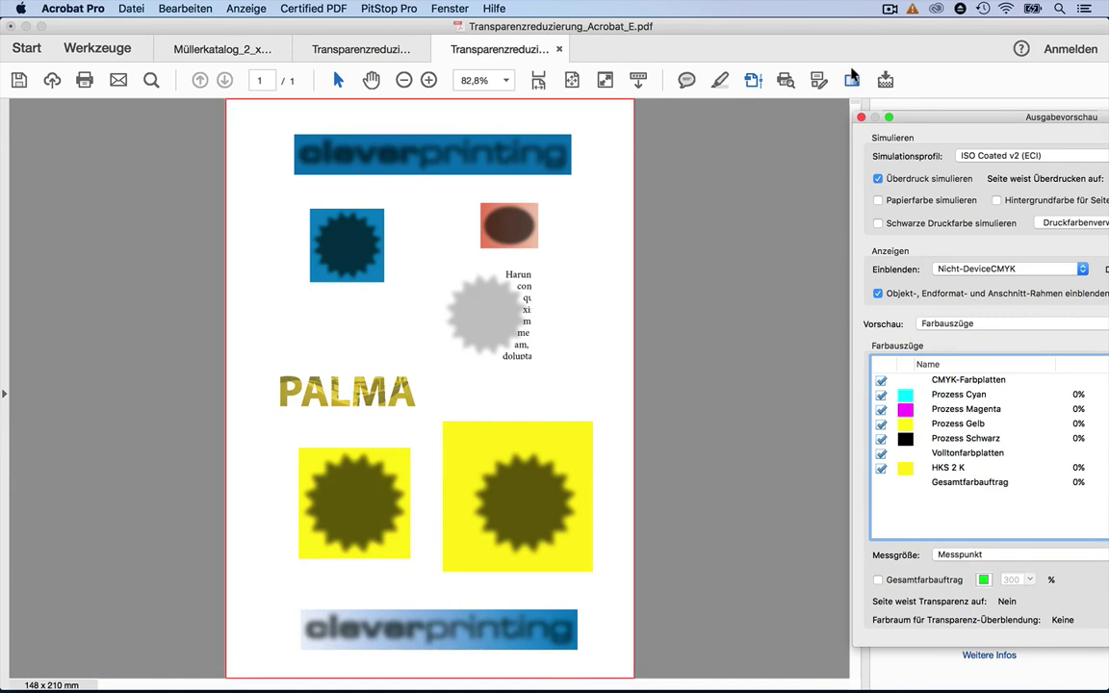
left_click(944, 89)
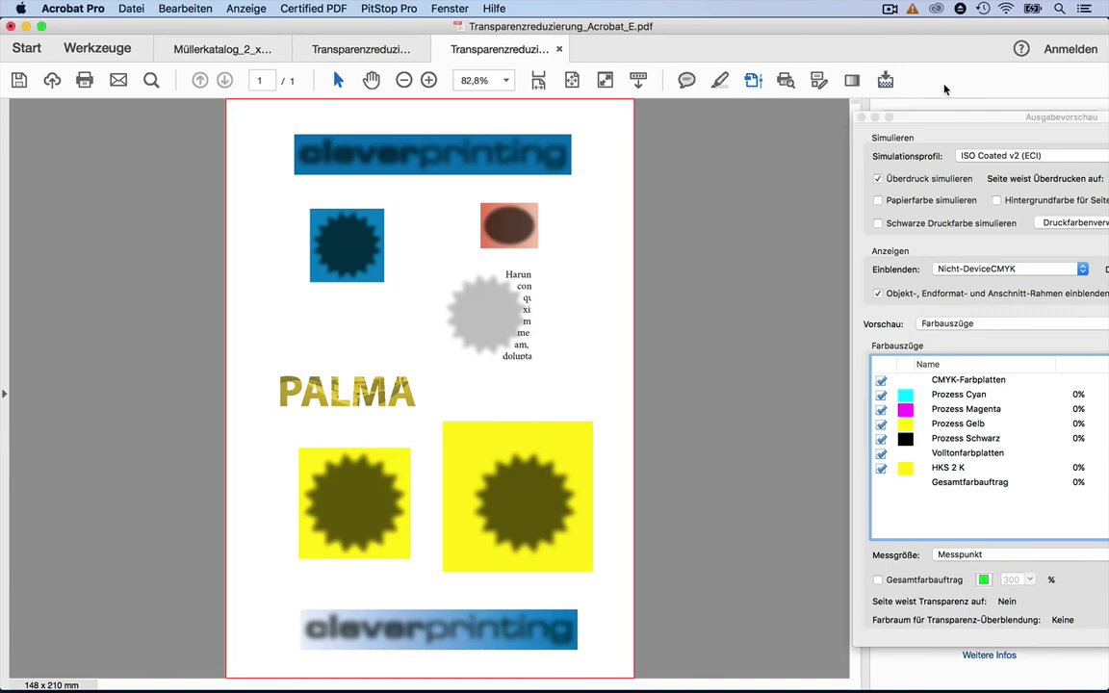